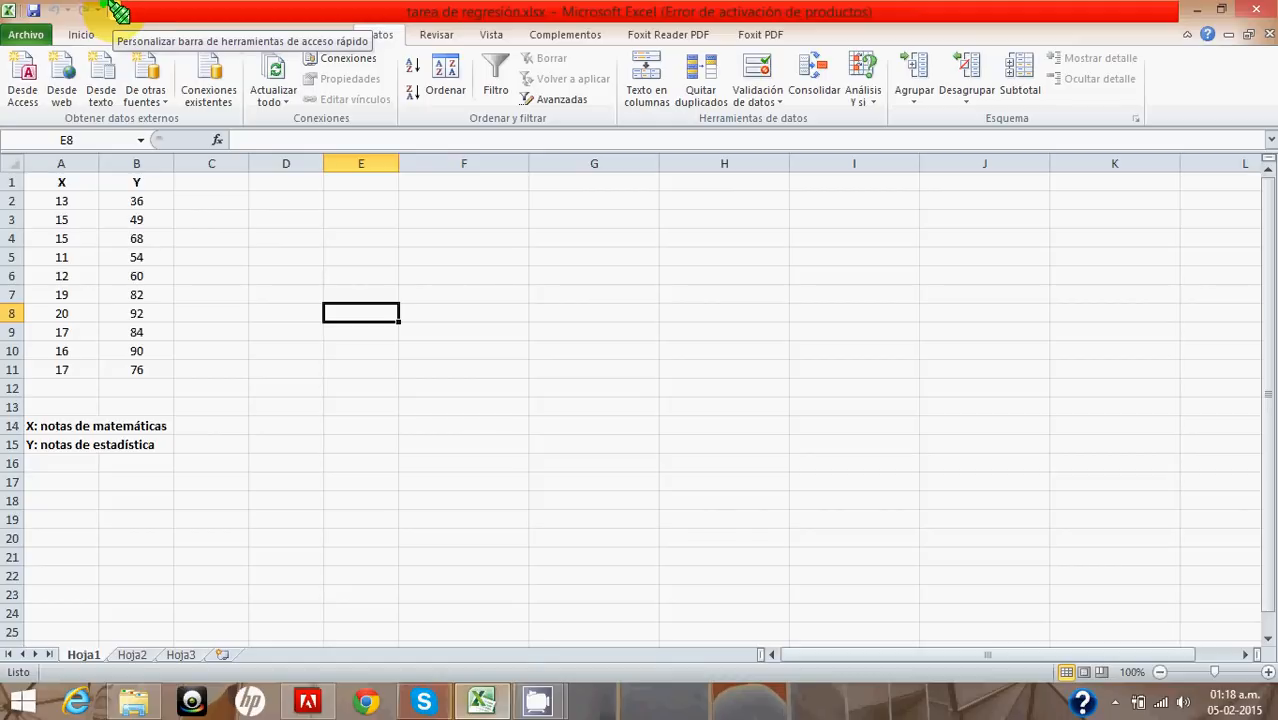
Enable the Excel add-ins "Herramientas para análisis" and "Herramientas para análisis - VBA".
click(114, 8)
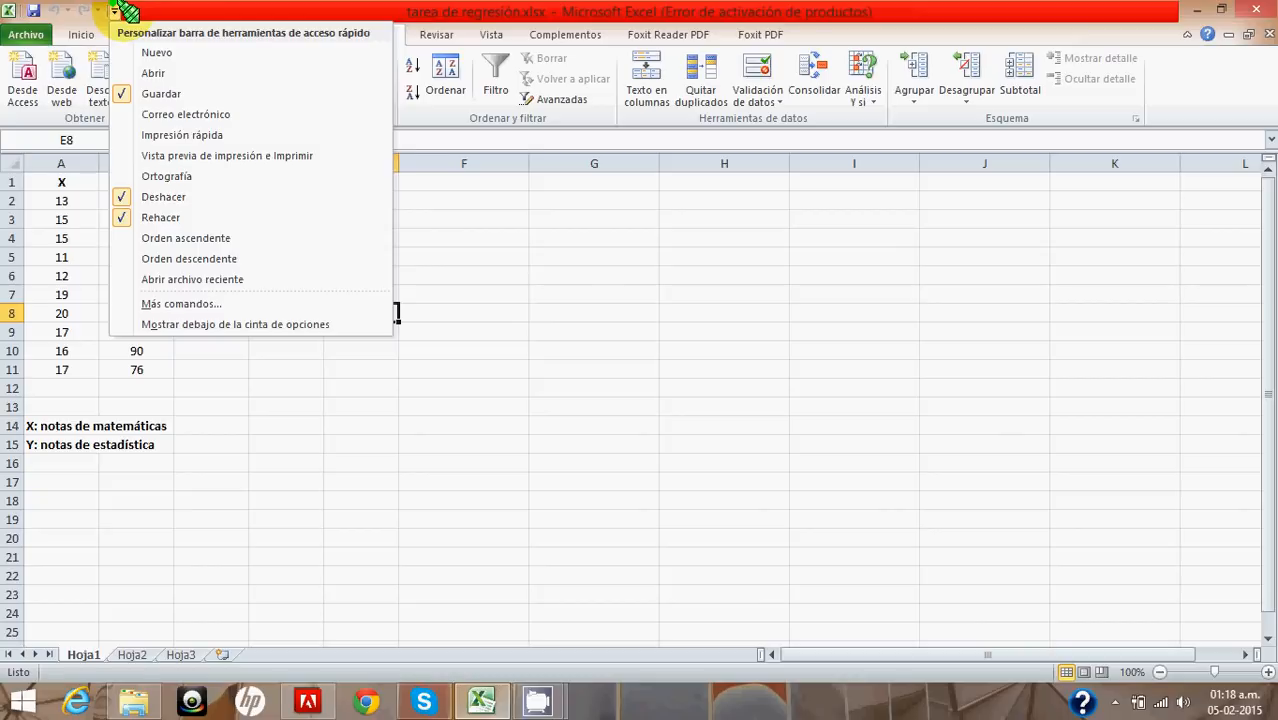
click(161, 303)
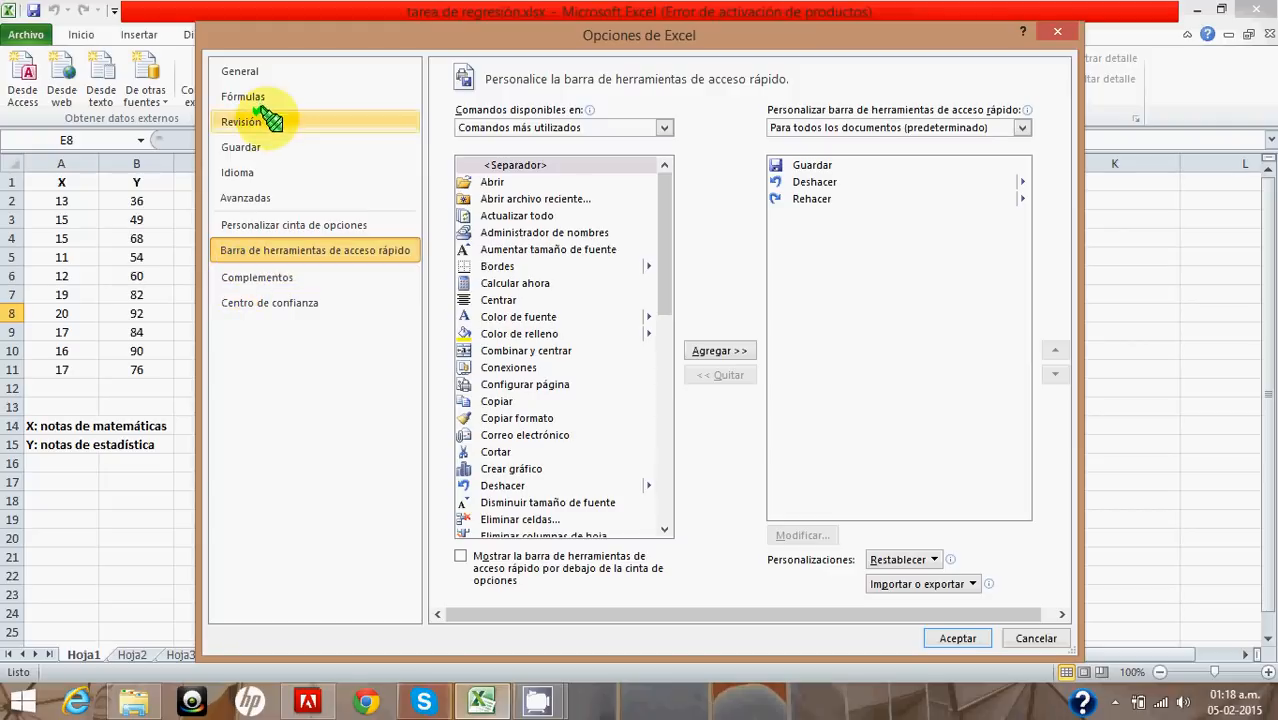
click(245, 278)
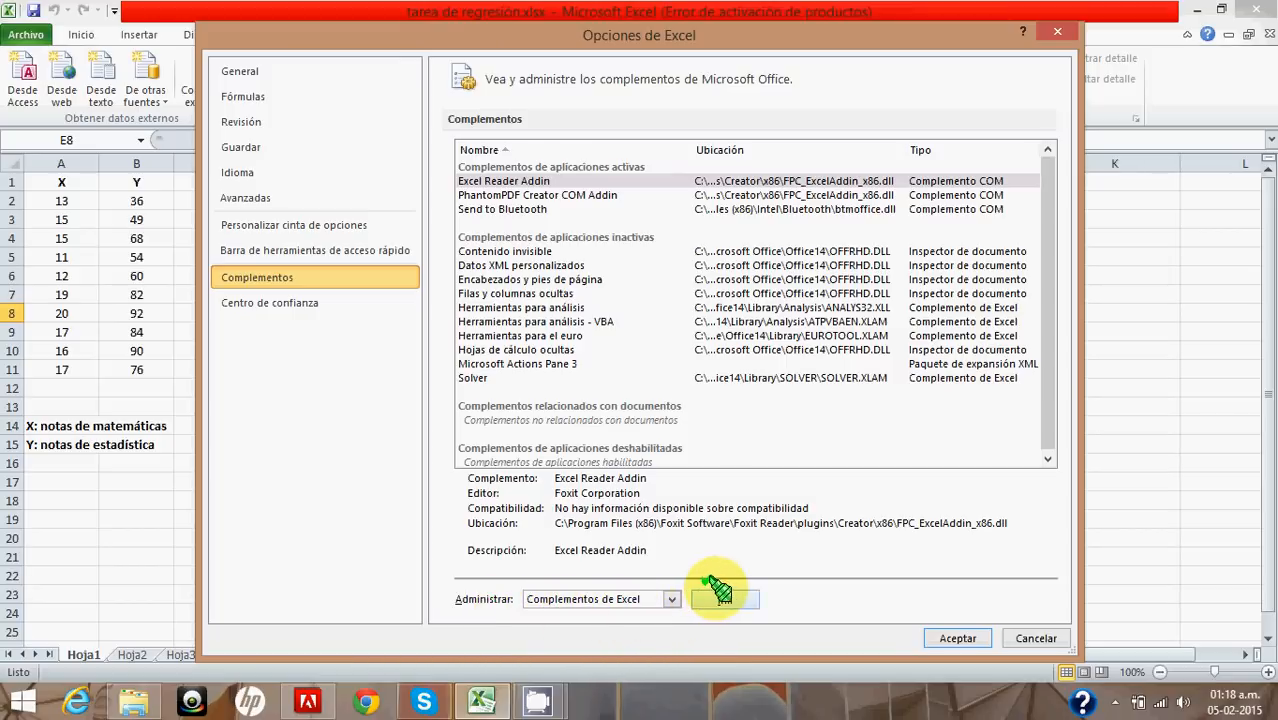
click(724, 599)
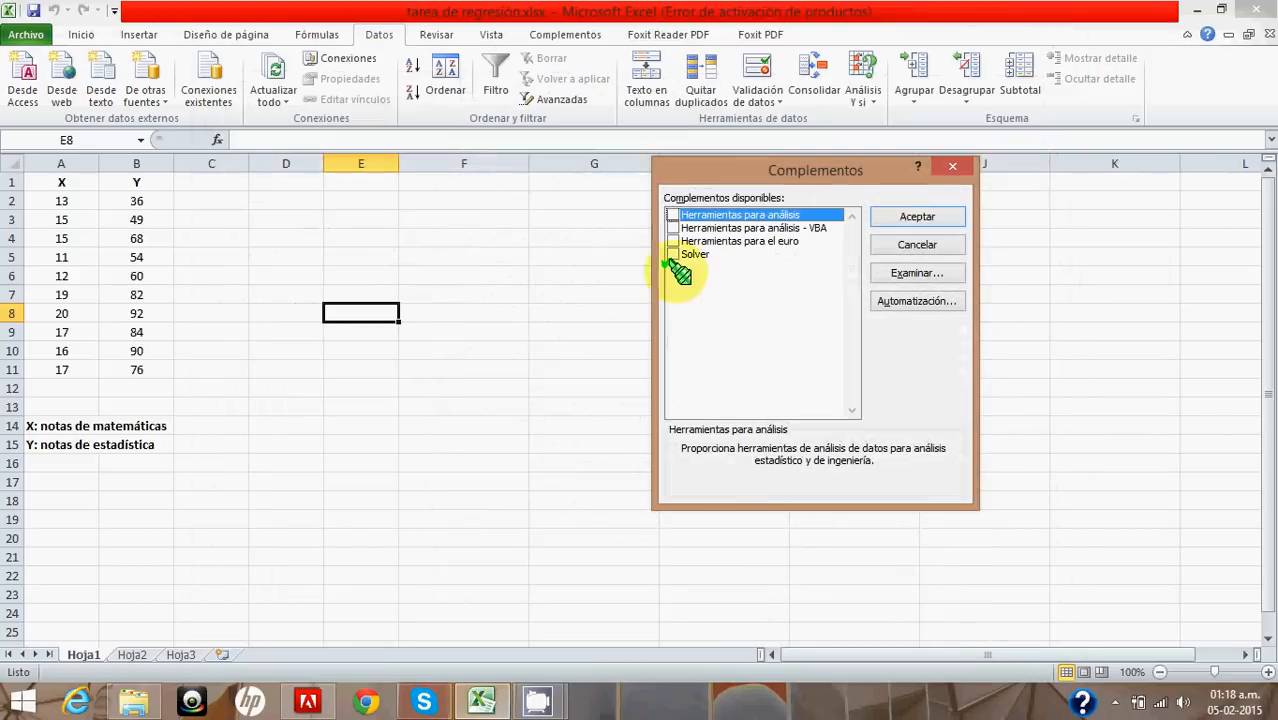
click(674, 215)
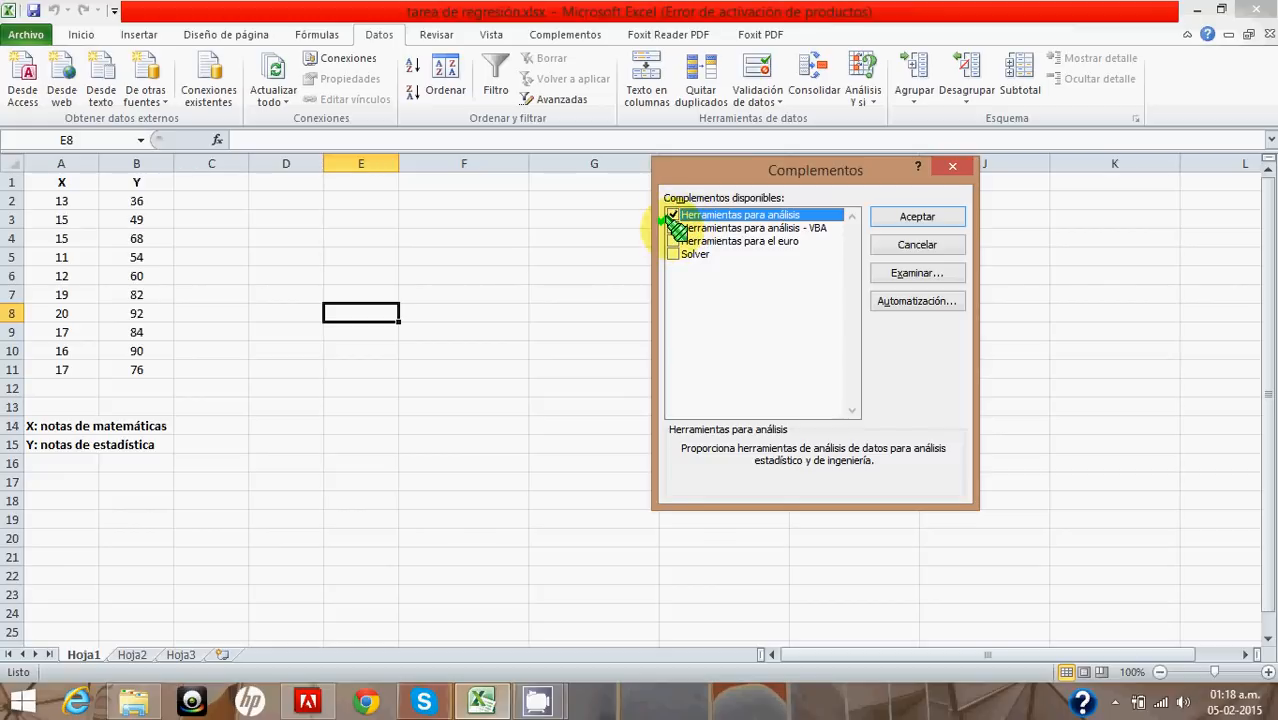
click(678, 228)
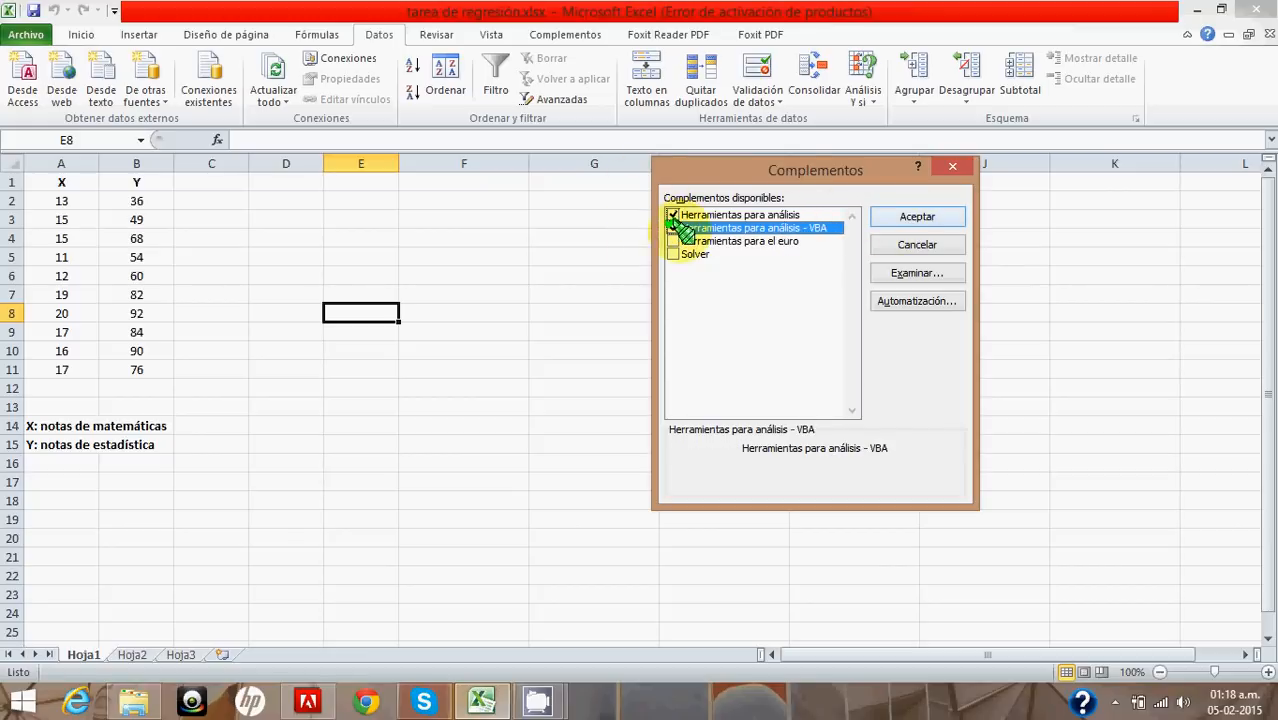
click(673, 228)
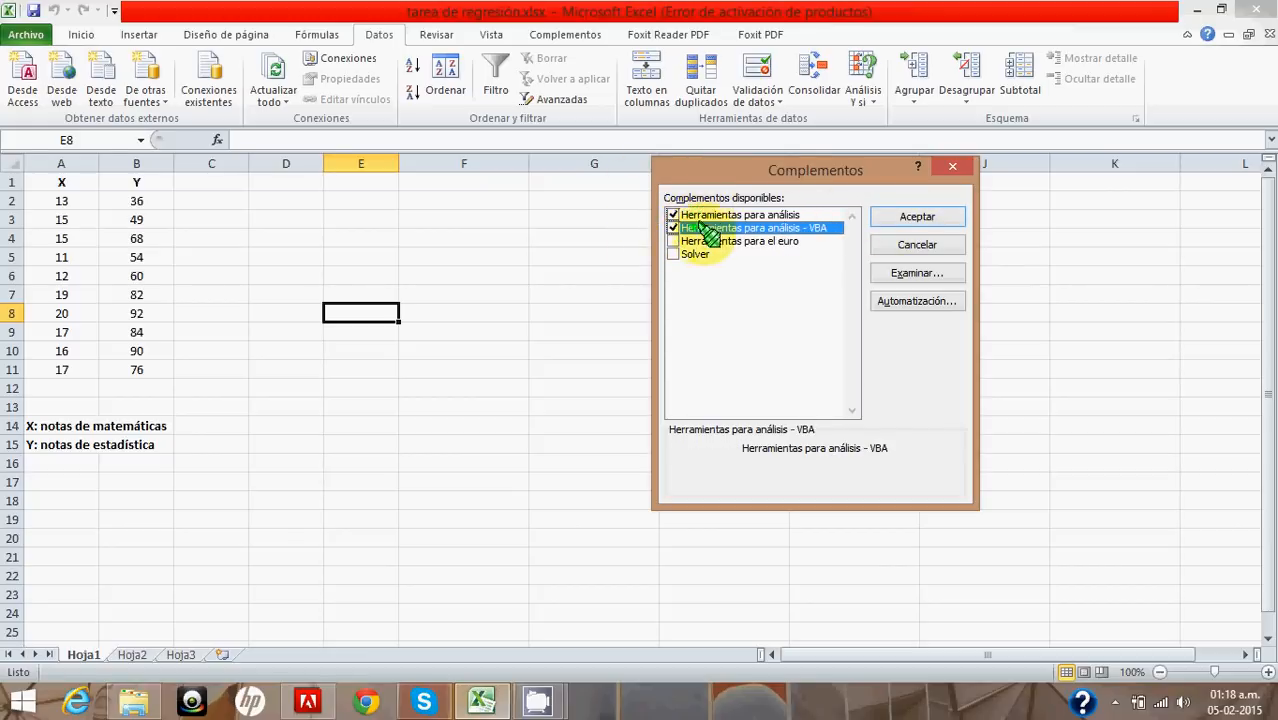
click(898, 217)
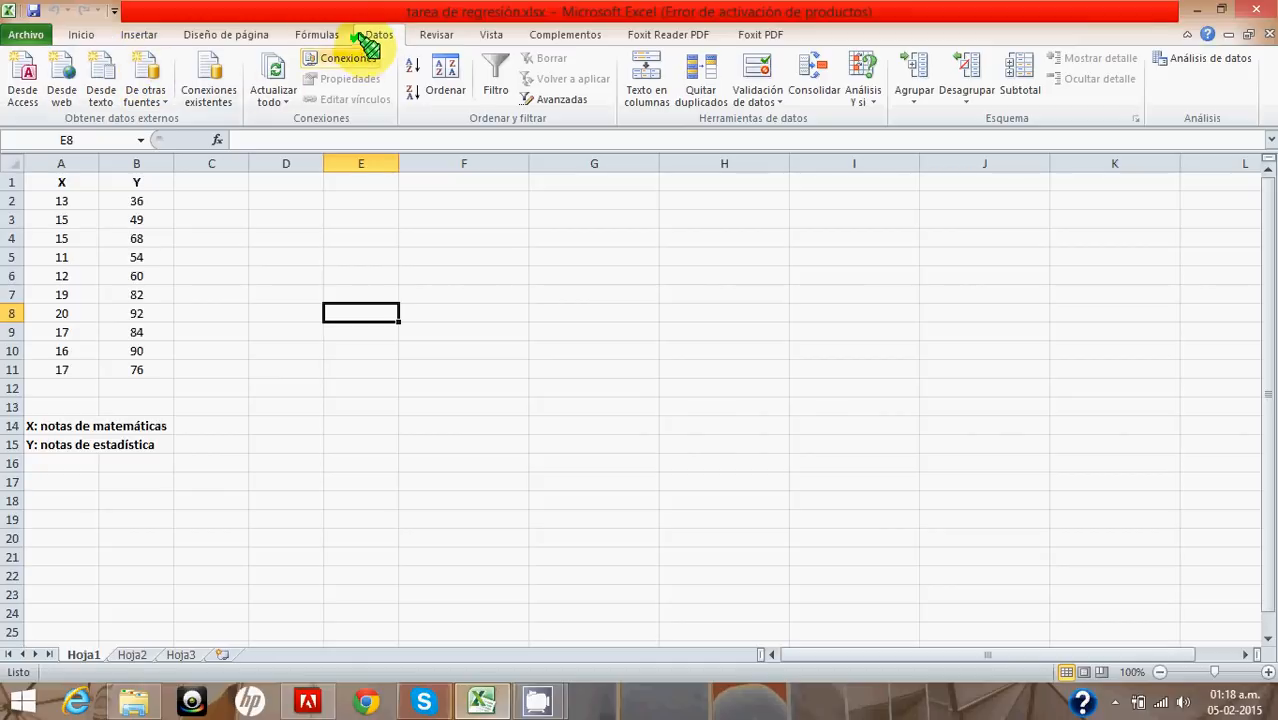
Start the Regresión function from the data analysis tools.
click(1190, 60)
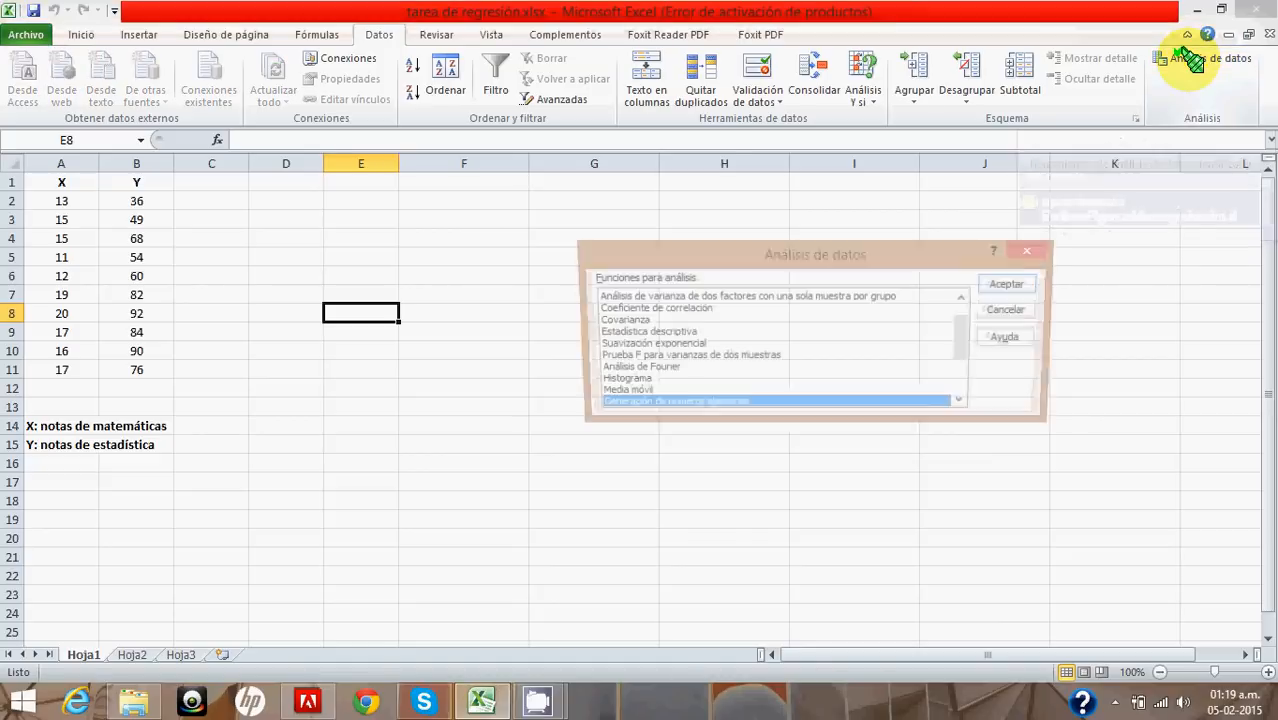
drag(813, 251, 672, 150)
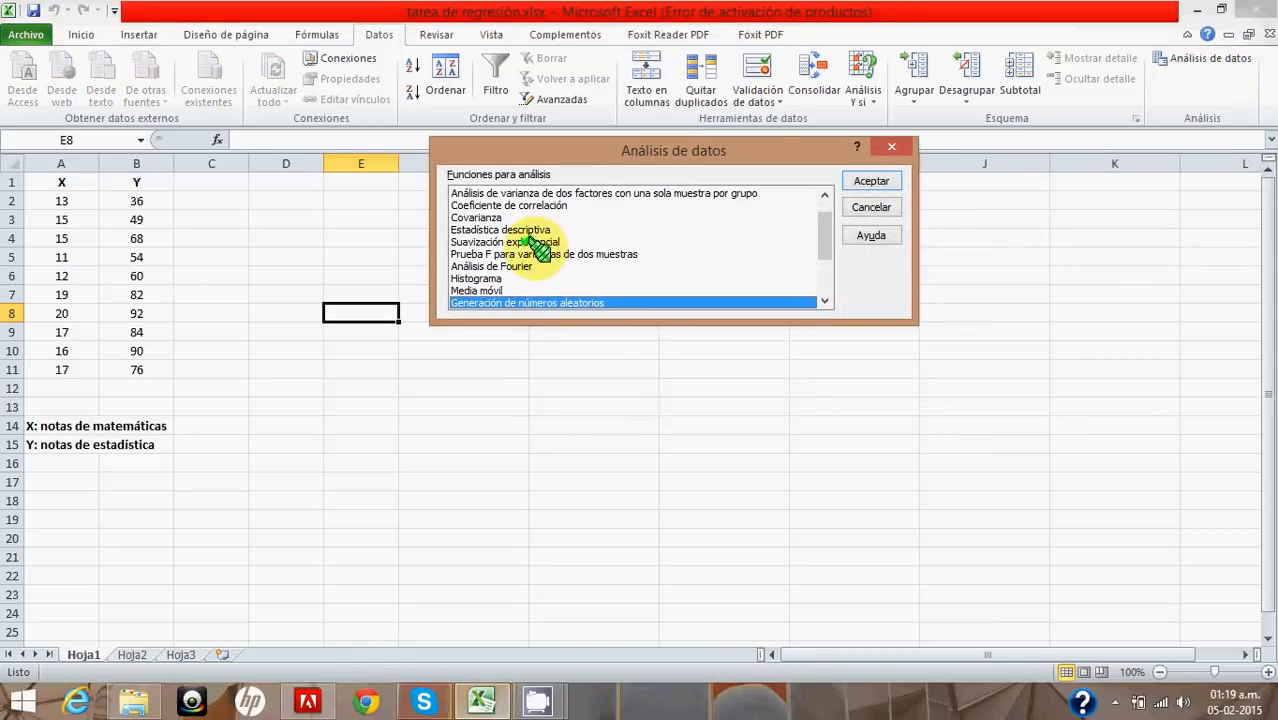
click(495, 230)
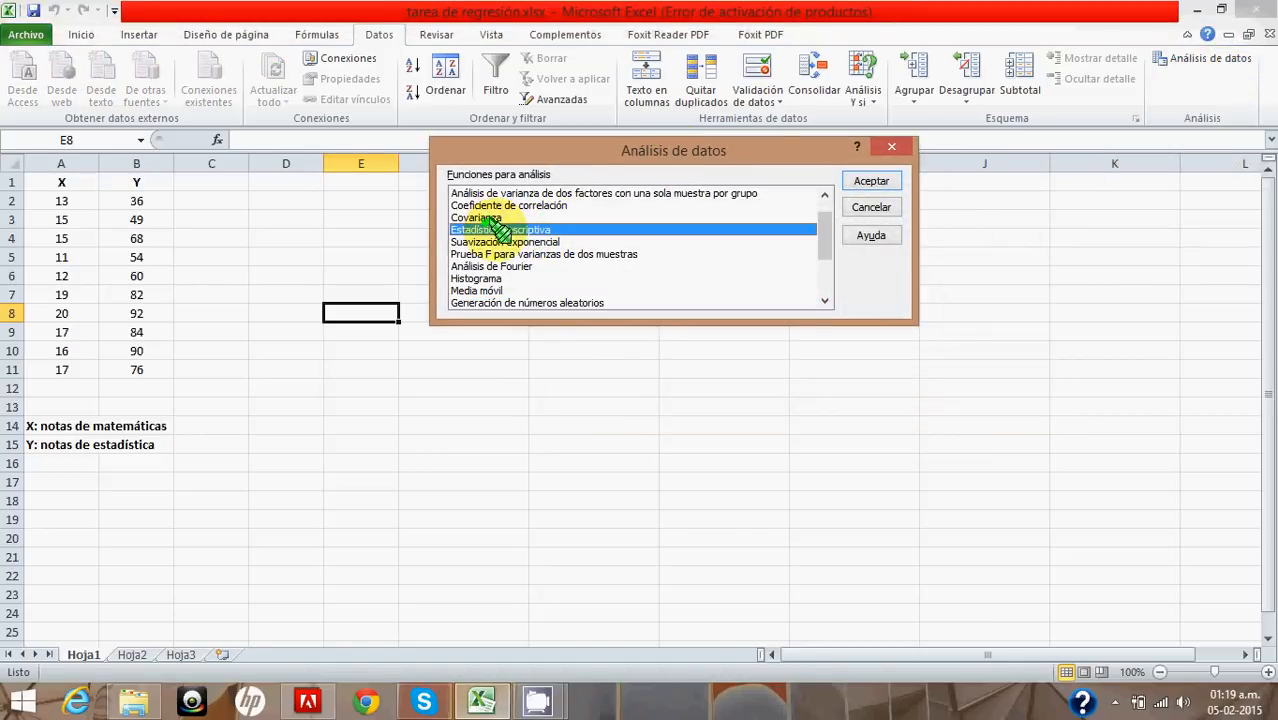
click(823, 302)
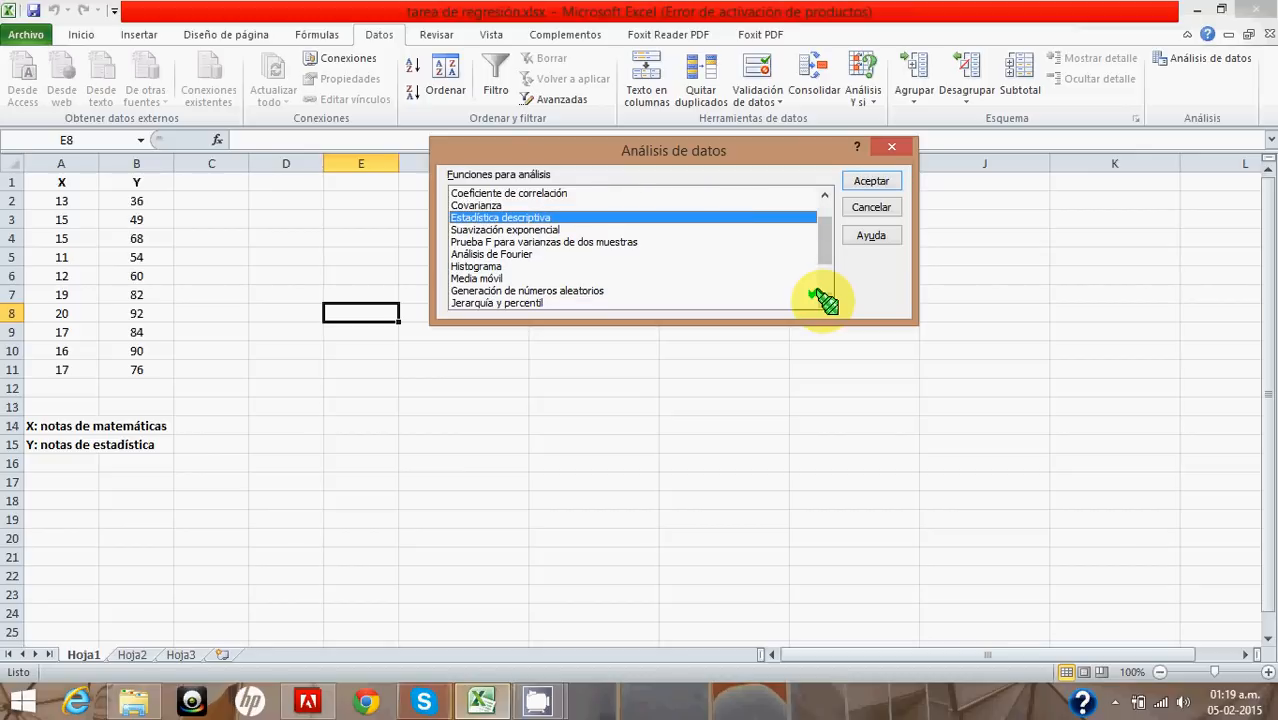
click(823, 302)
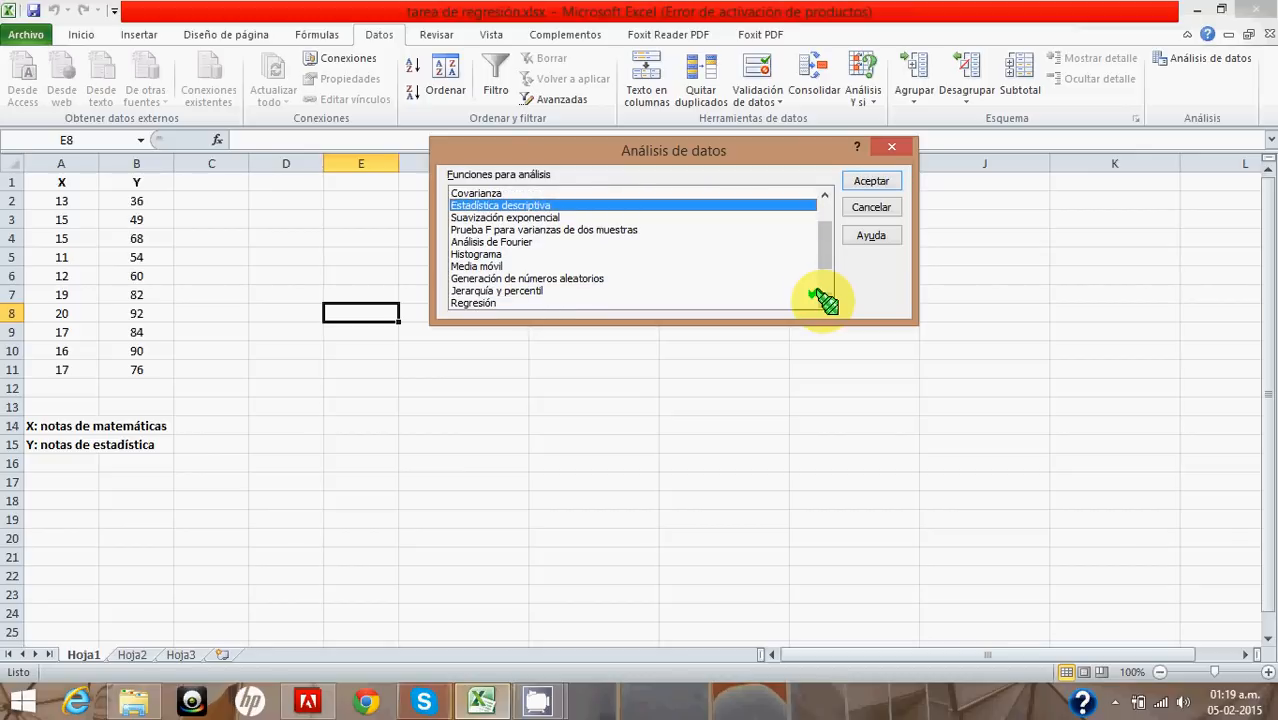
click(823, 302)
click(823, 302)
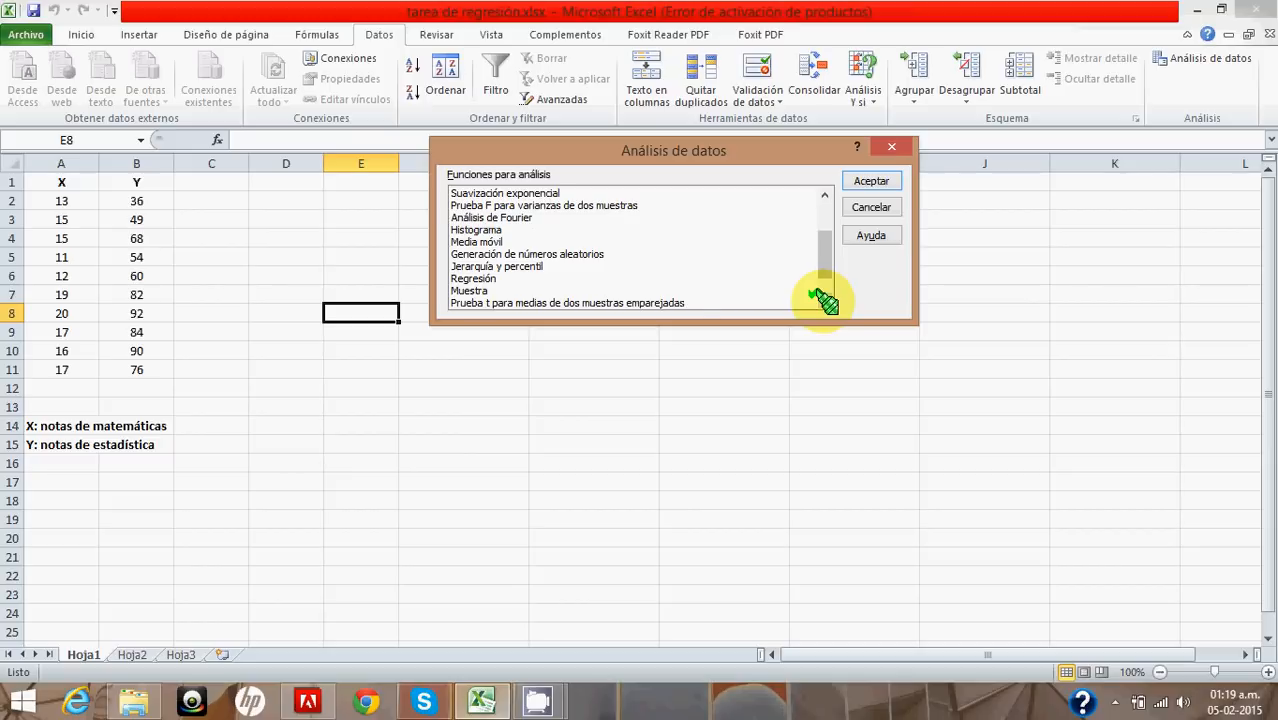
click(823, 302)
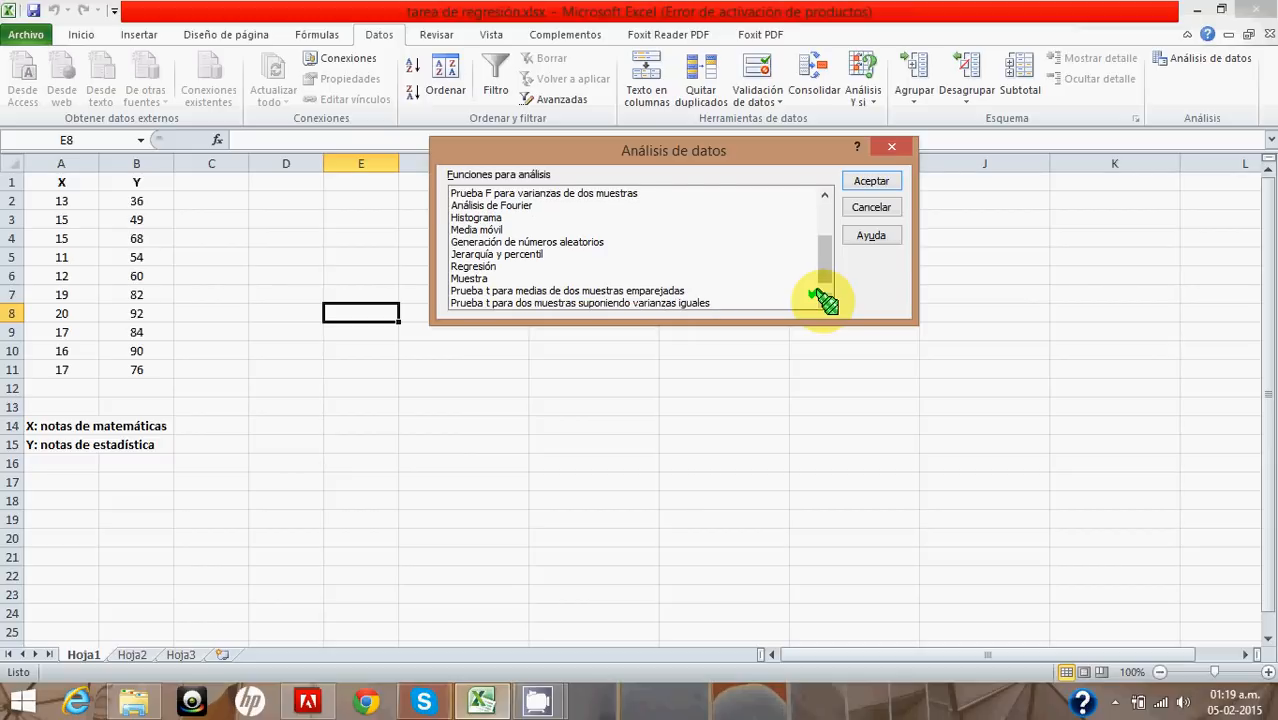
click(823, 302)
click(823, 302)
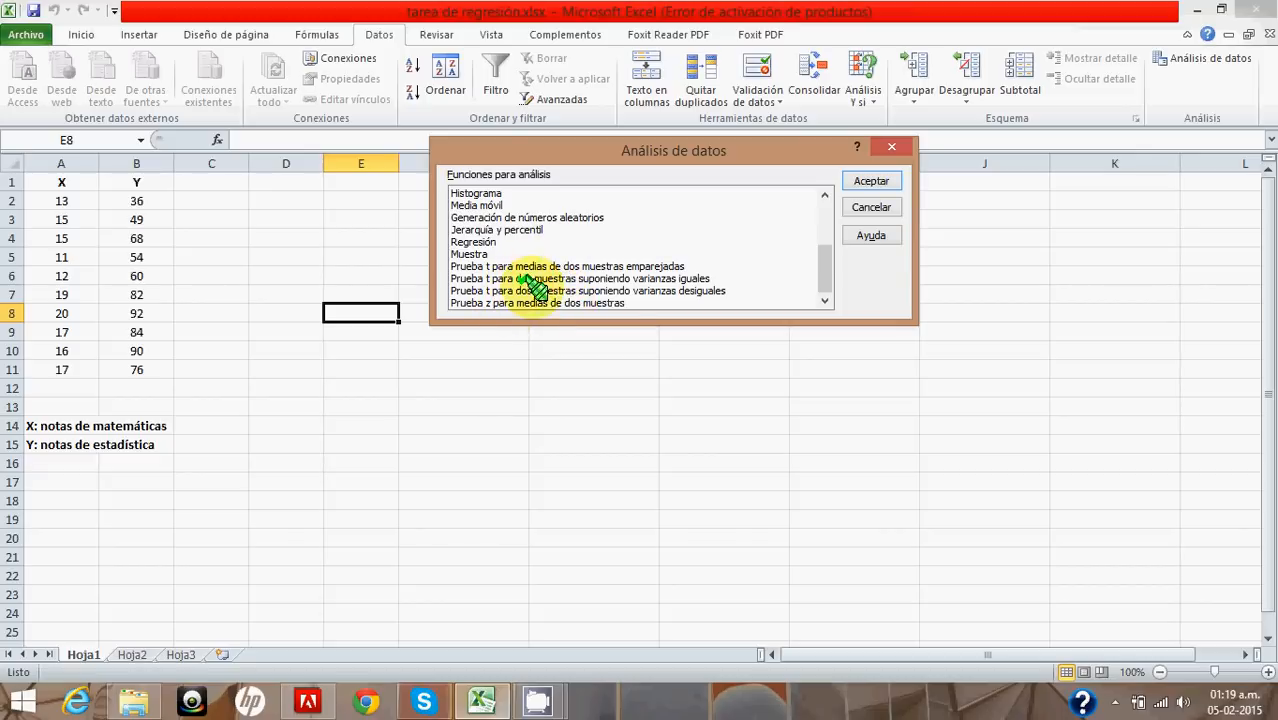
click(470, 242)
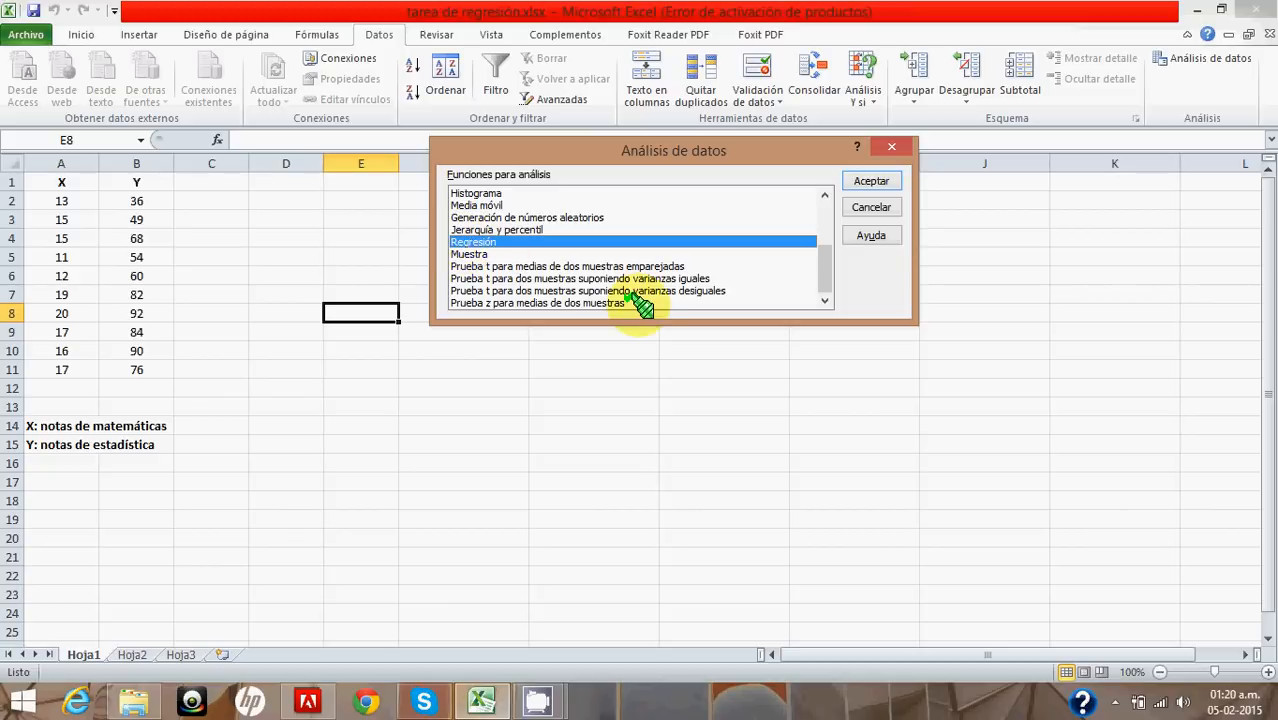
click(870, 181)
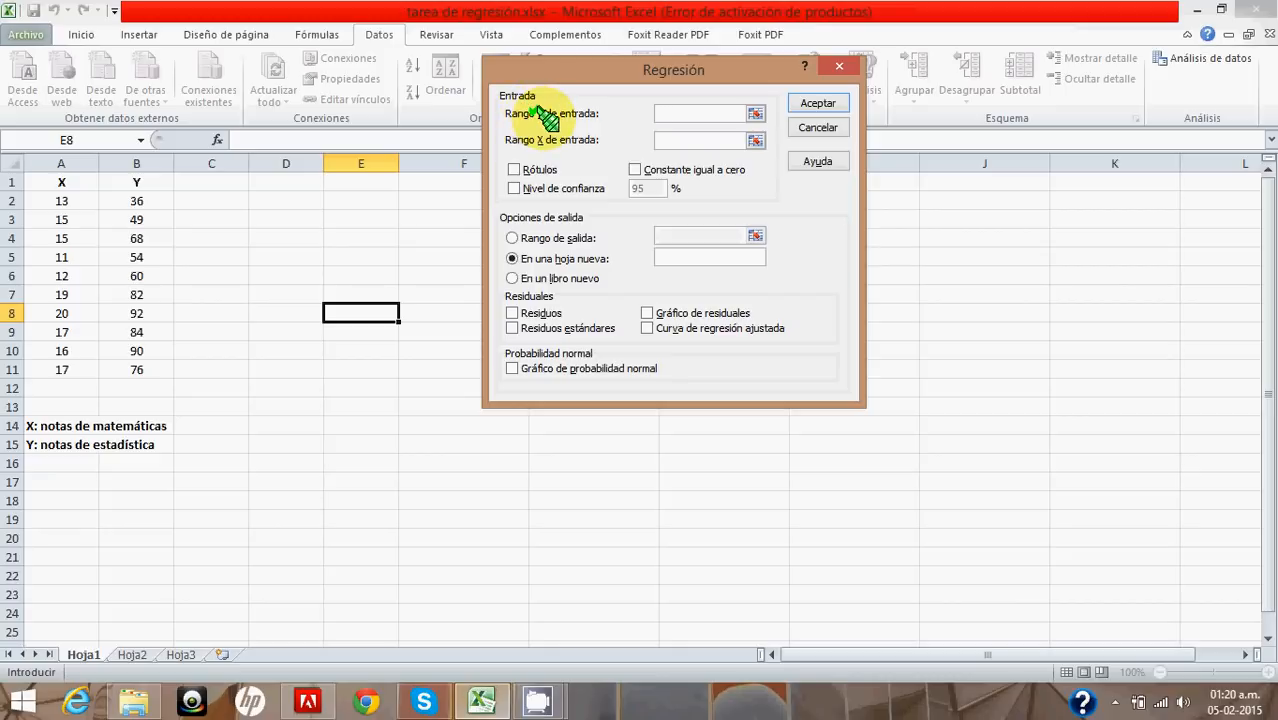
Set the regression's Y input range to the statistics grades in $B$2:$B$11.
click(755, 113)
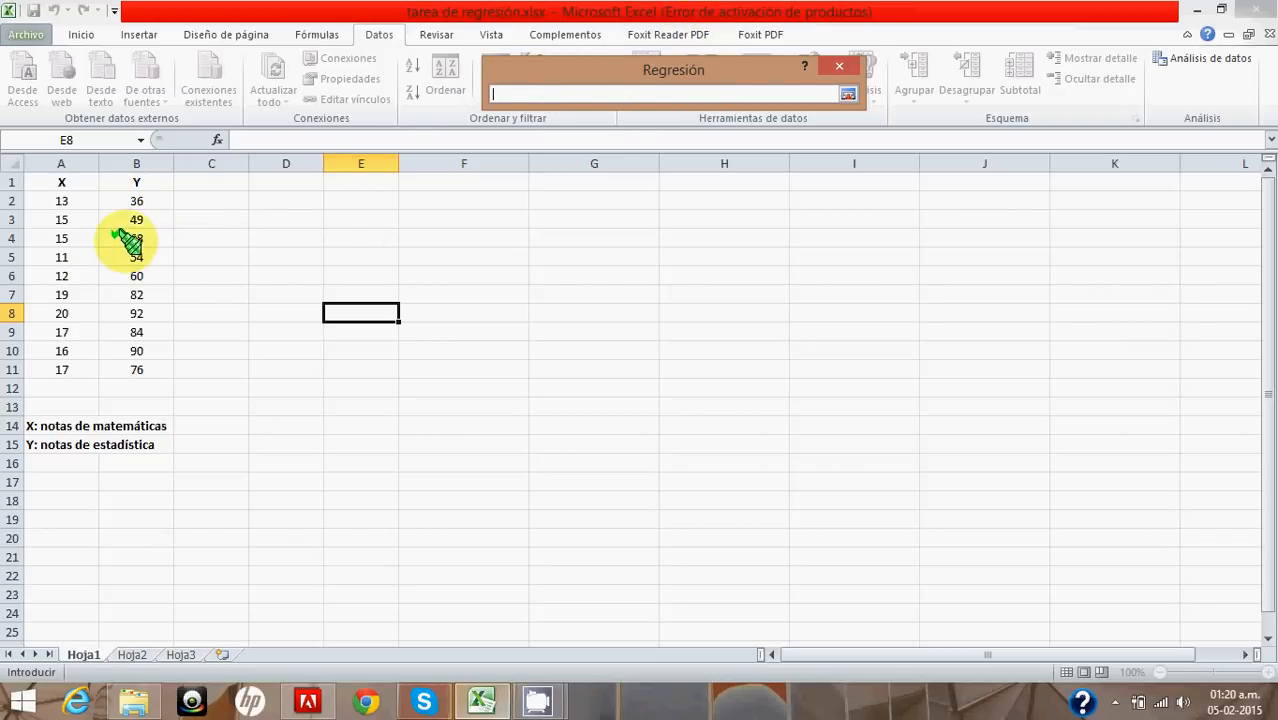
click(136, 201)
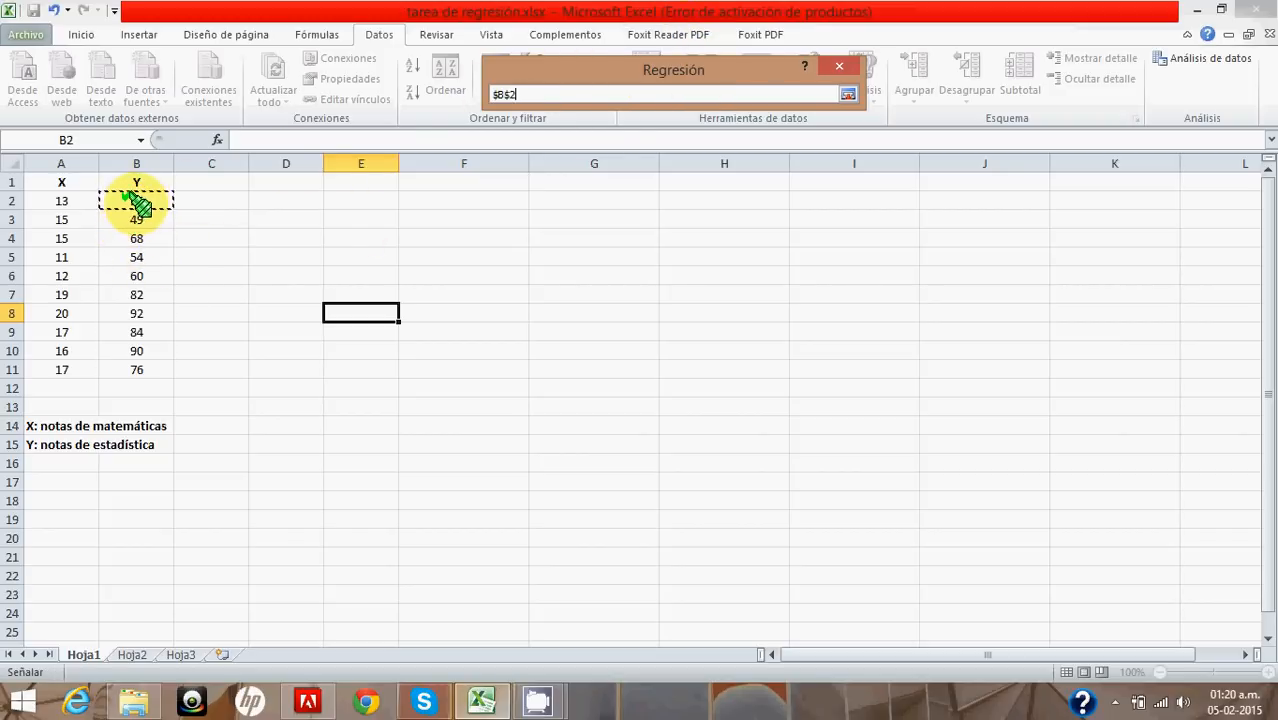
key(ctrl+shift+Down)
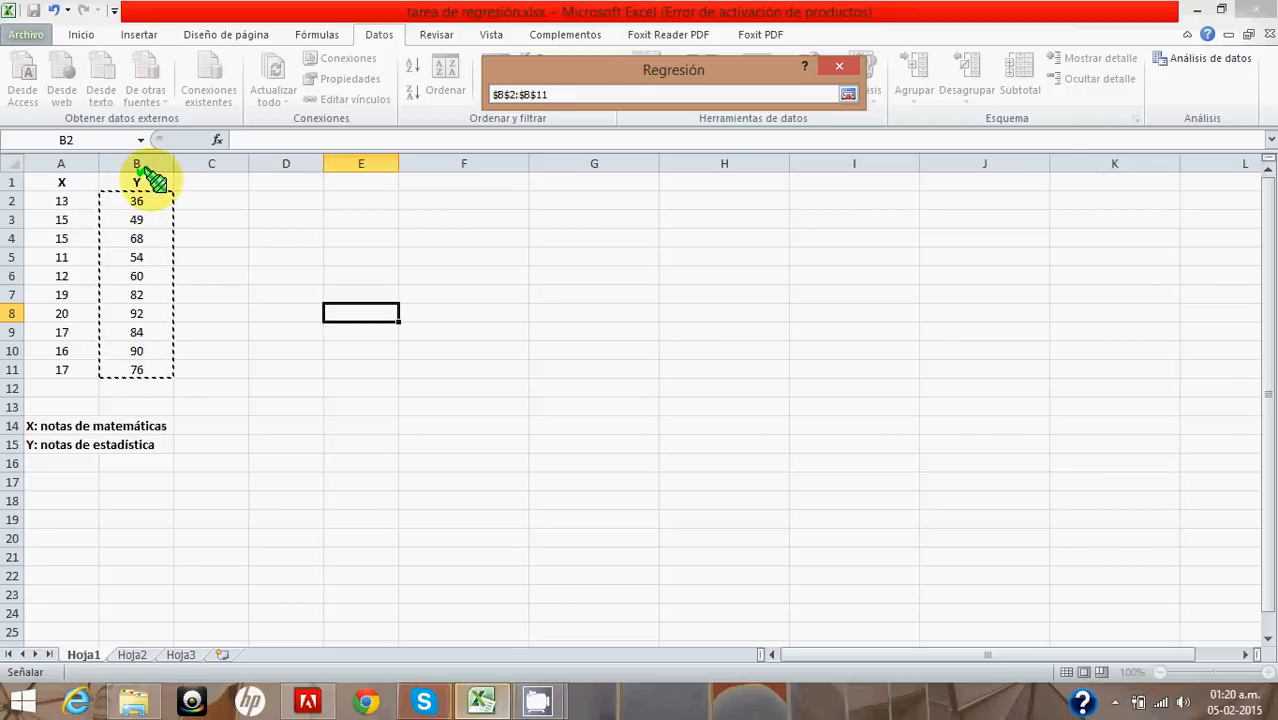
click(849, 92)
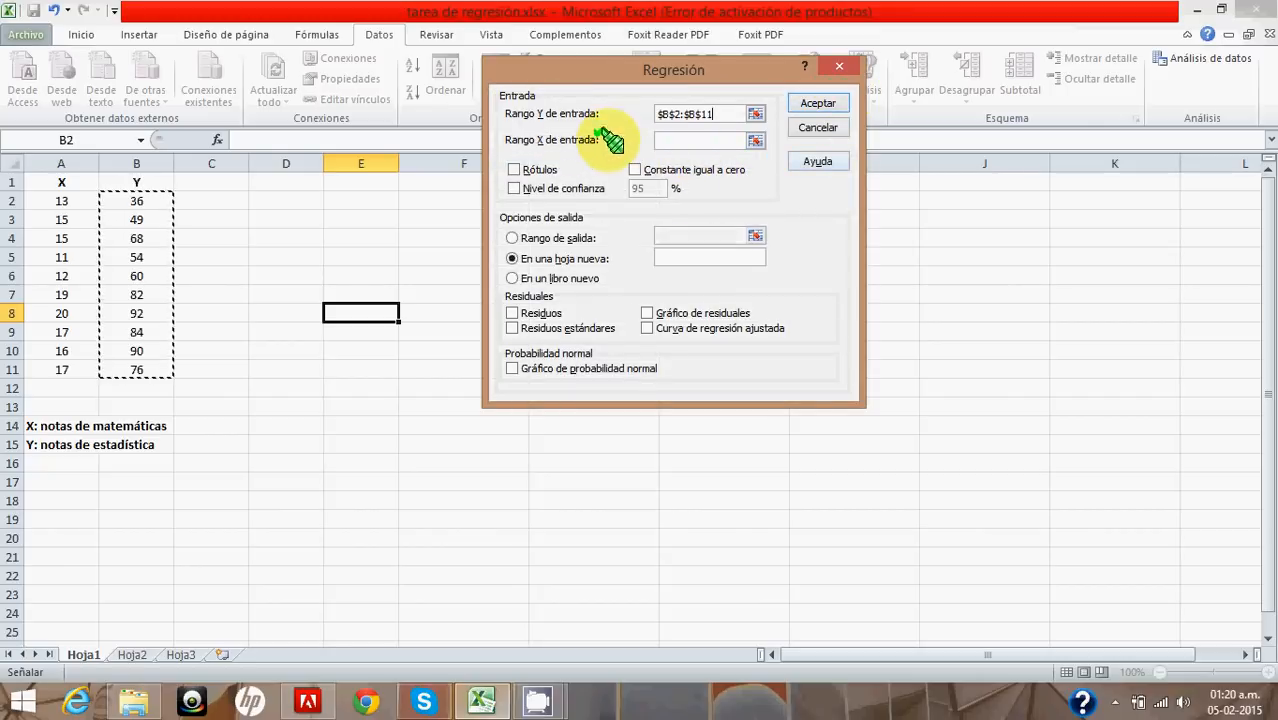
Set the regression's X input range to the mathematics grades in $A$2:$A$11.
click(693, 141)
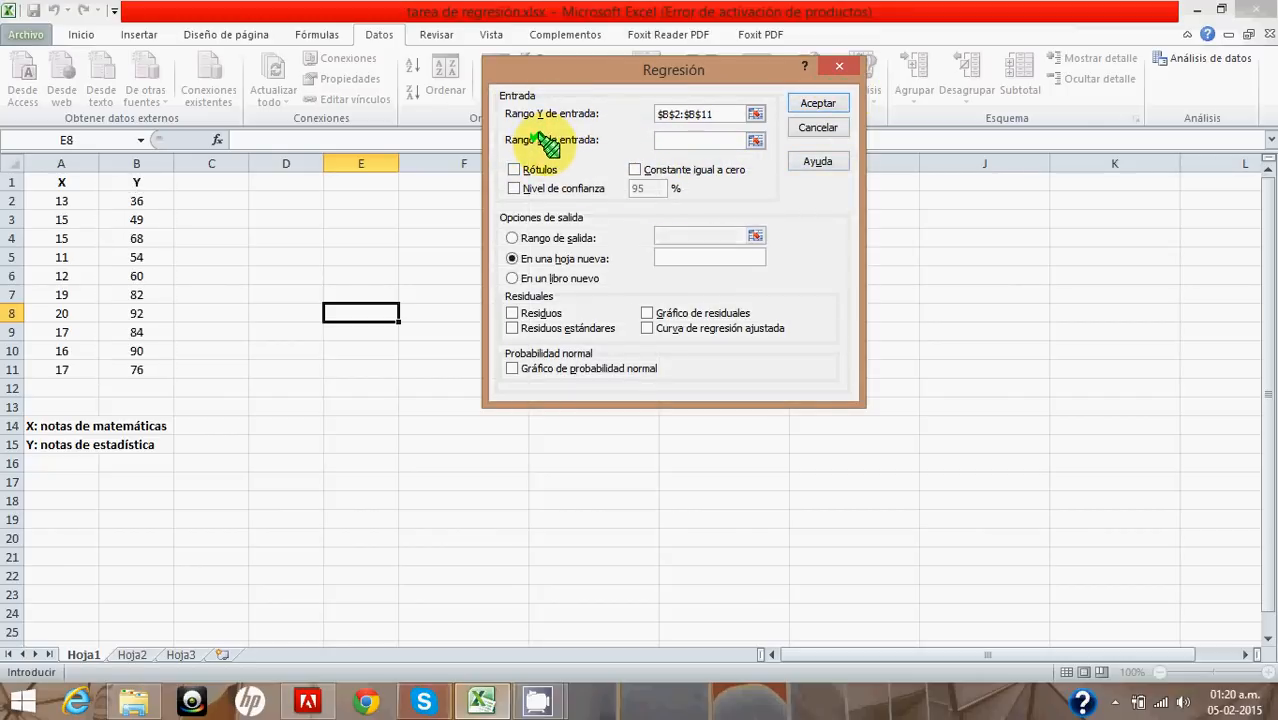
click(755, 140)
click(66, 200)
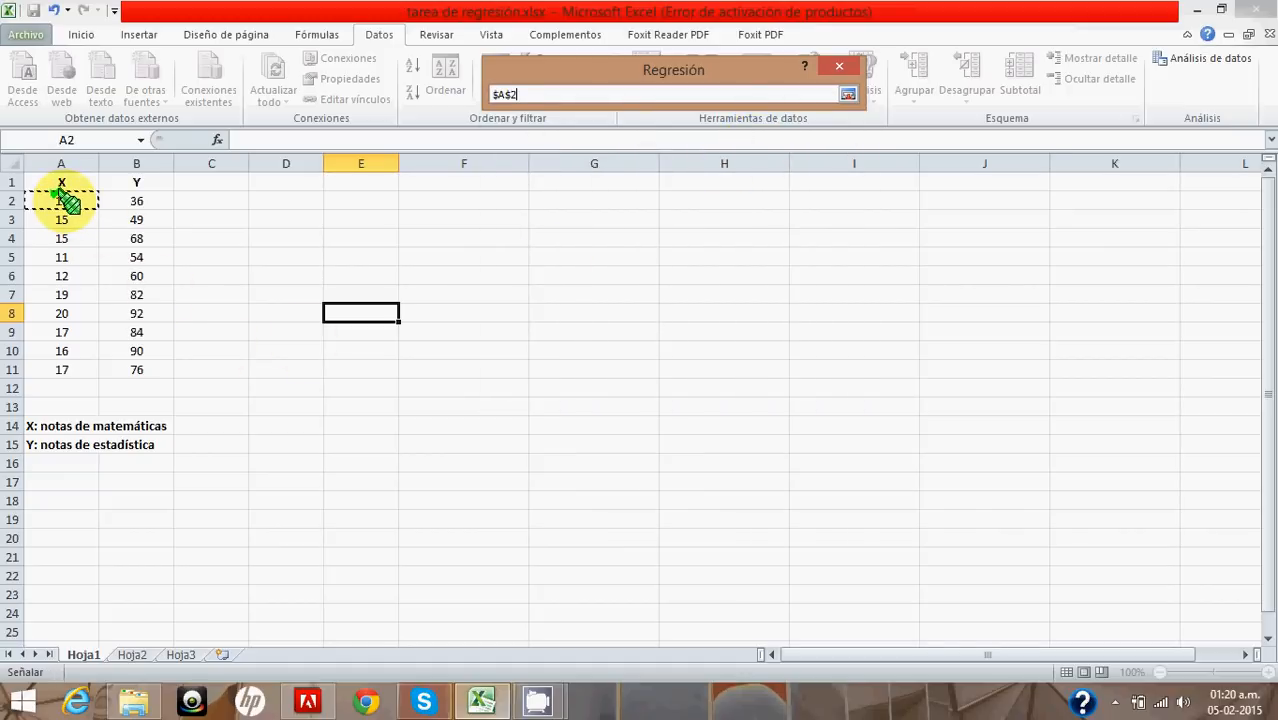
key(ctrl+shift+Down)
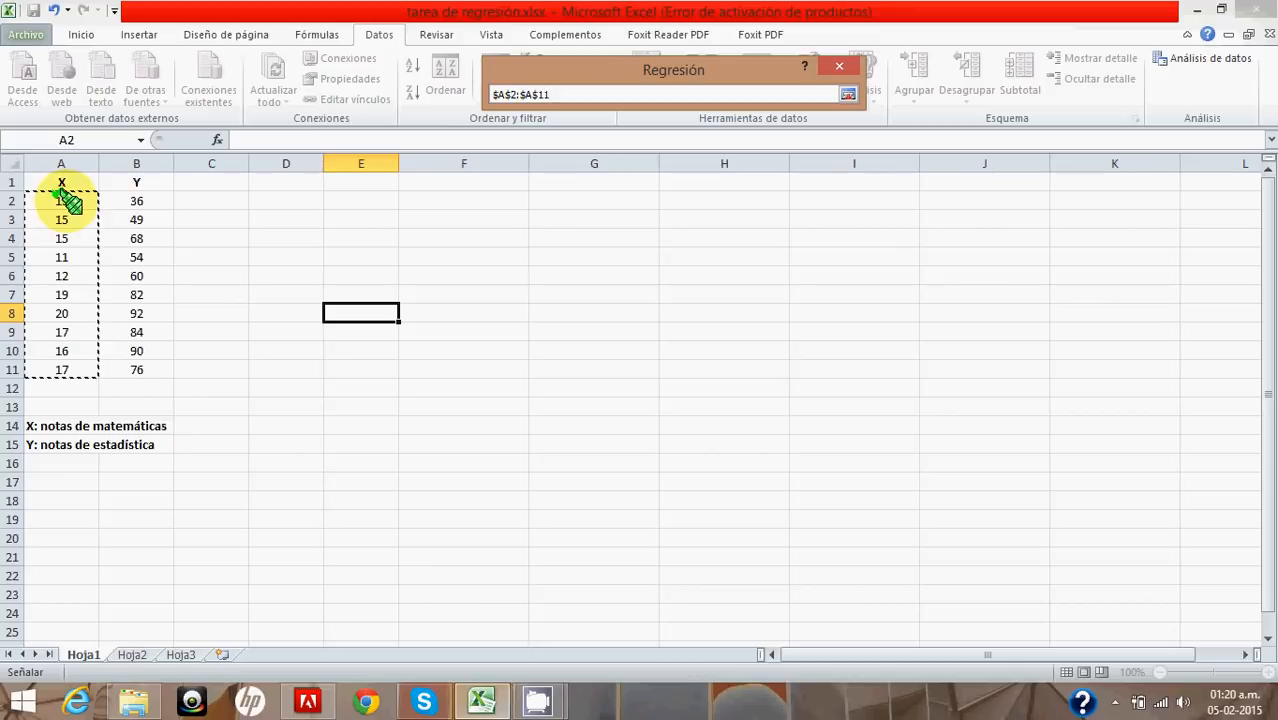
click(850, 93)
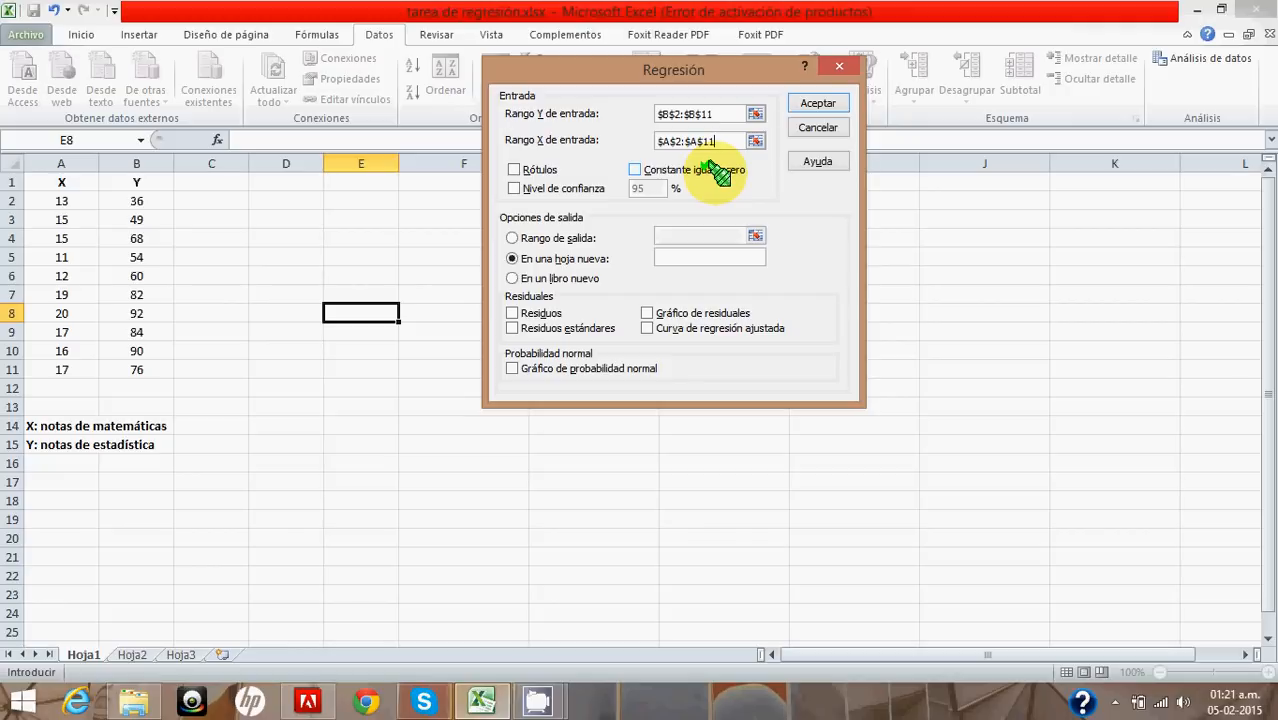
Direct the regression output to a range on the current sheet starting at cell $F$4.
click(513, 238)
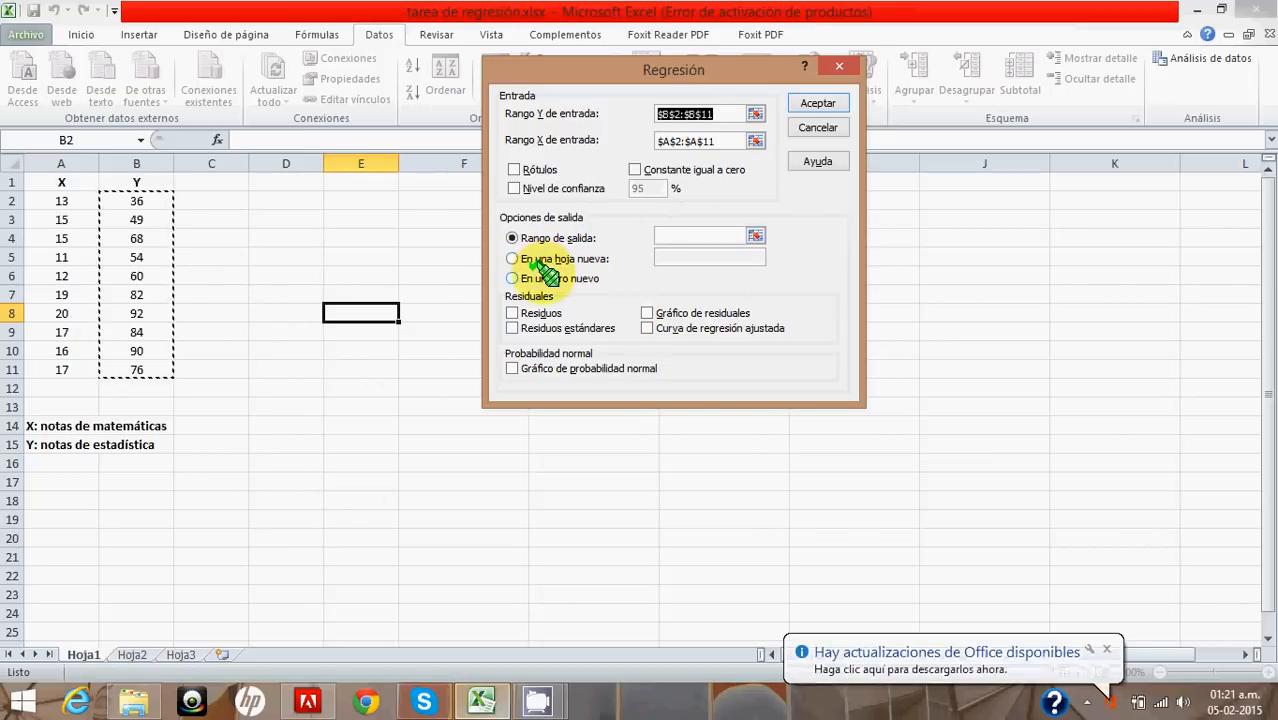
click(756, 234)
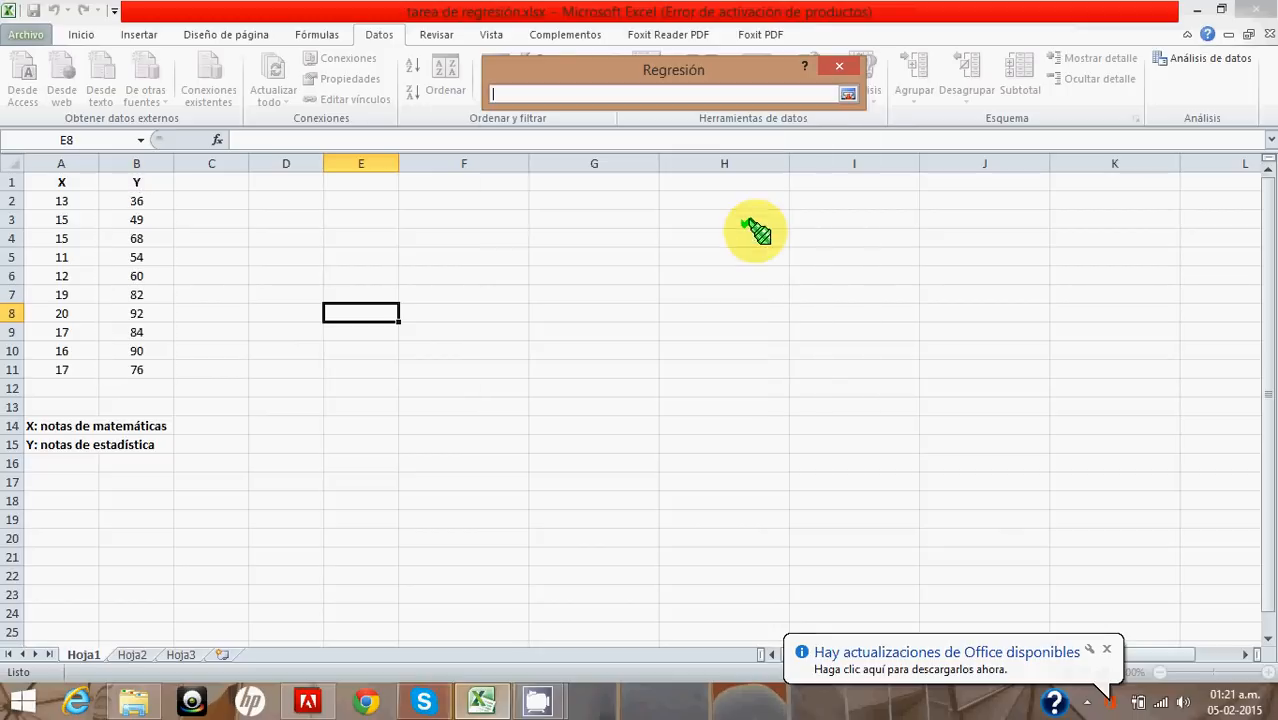
click(508, 240)
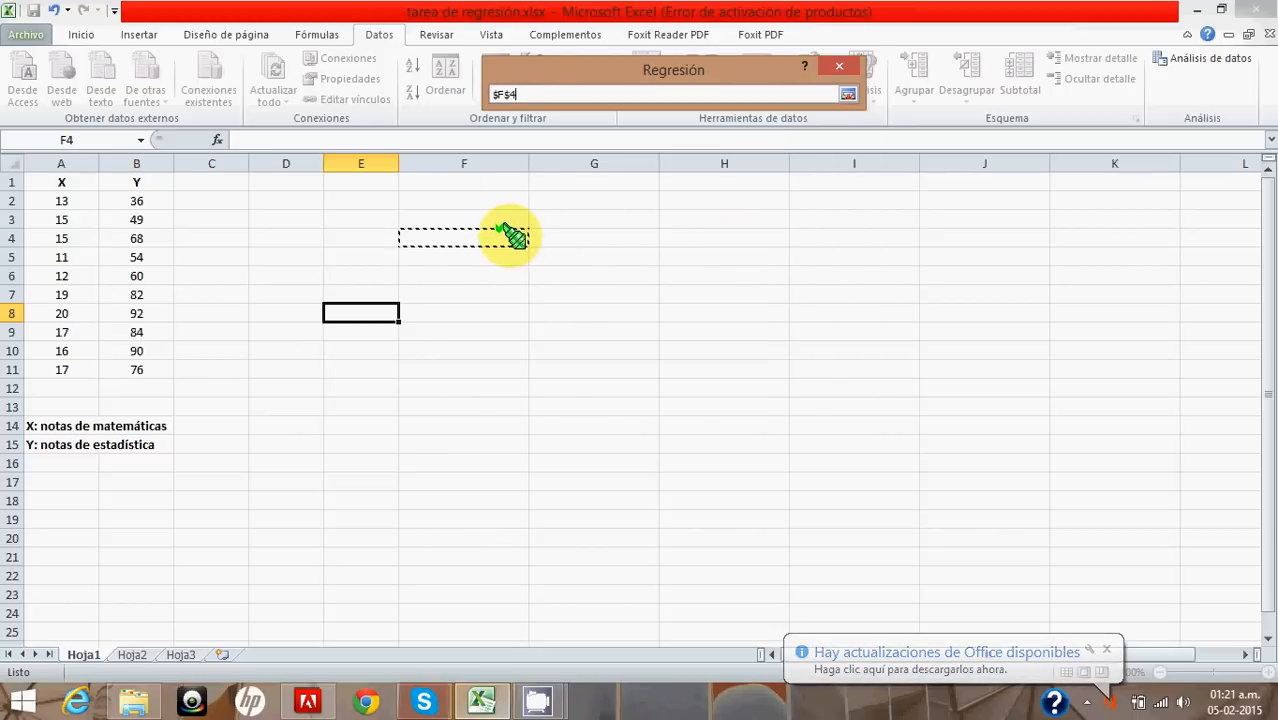
click(848, 94)
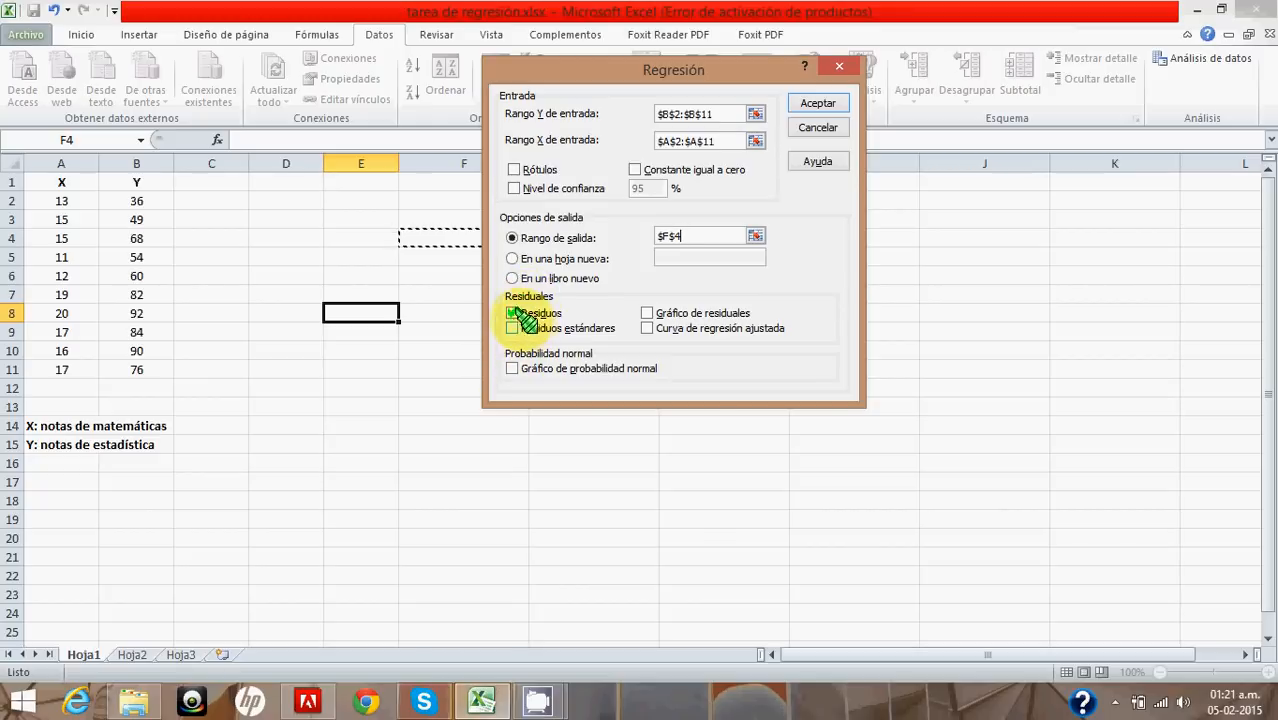
Run the regression with Residuos, Residuos estándares, Gráfico de residuales, Curva de regresión ajustada and Gráfico de probabilidad normal included.
click(512, 313)
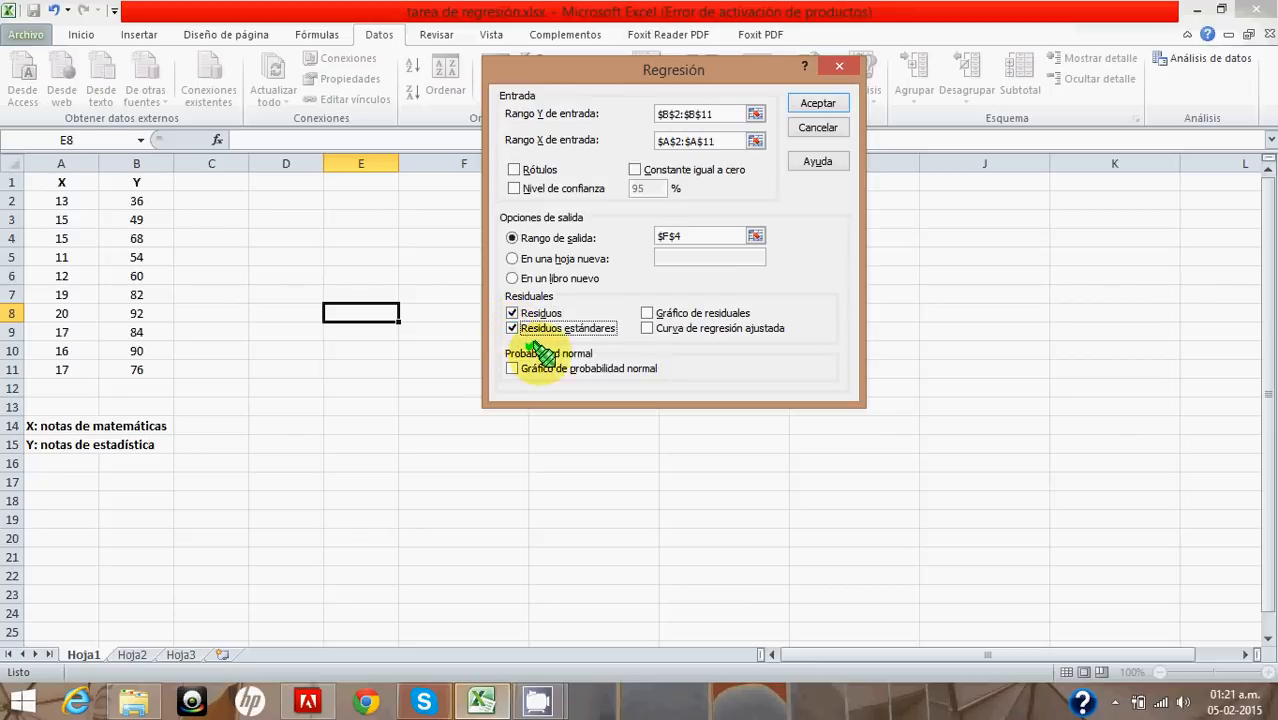
click(645, 312)
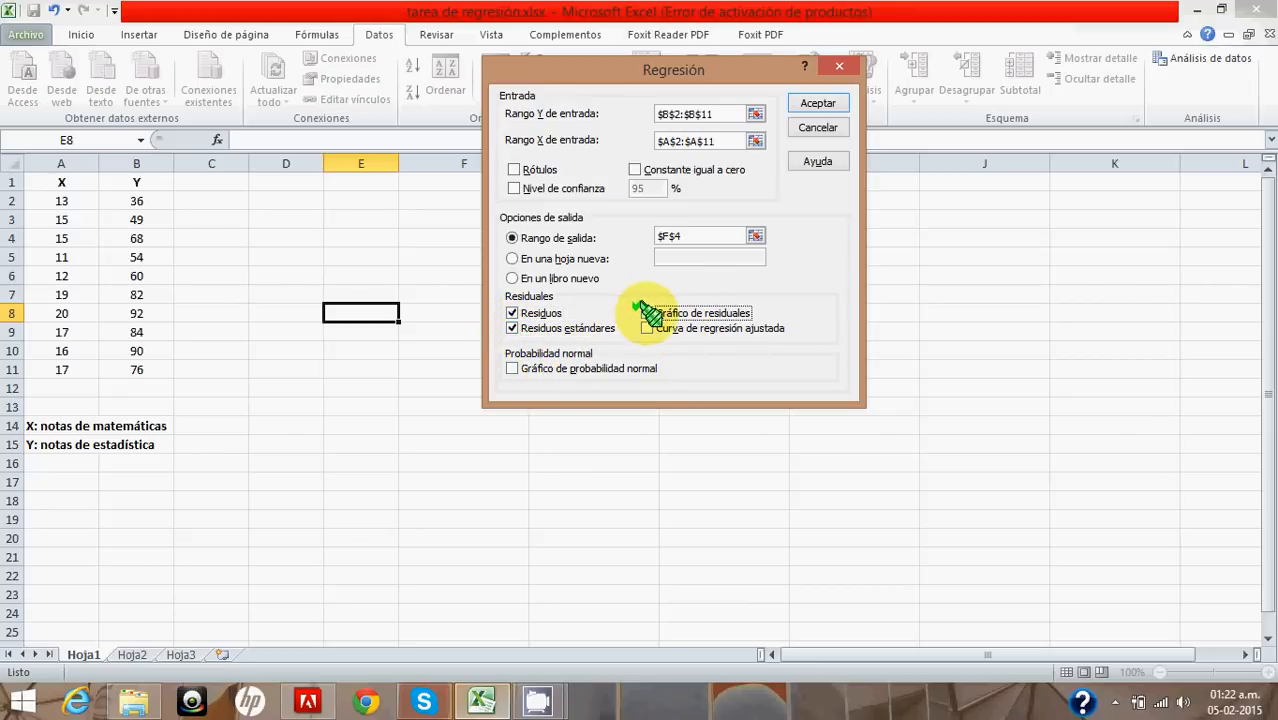
click(647, 327)
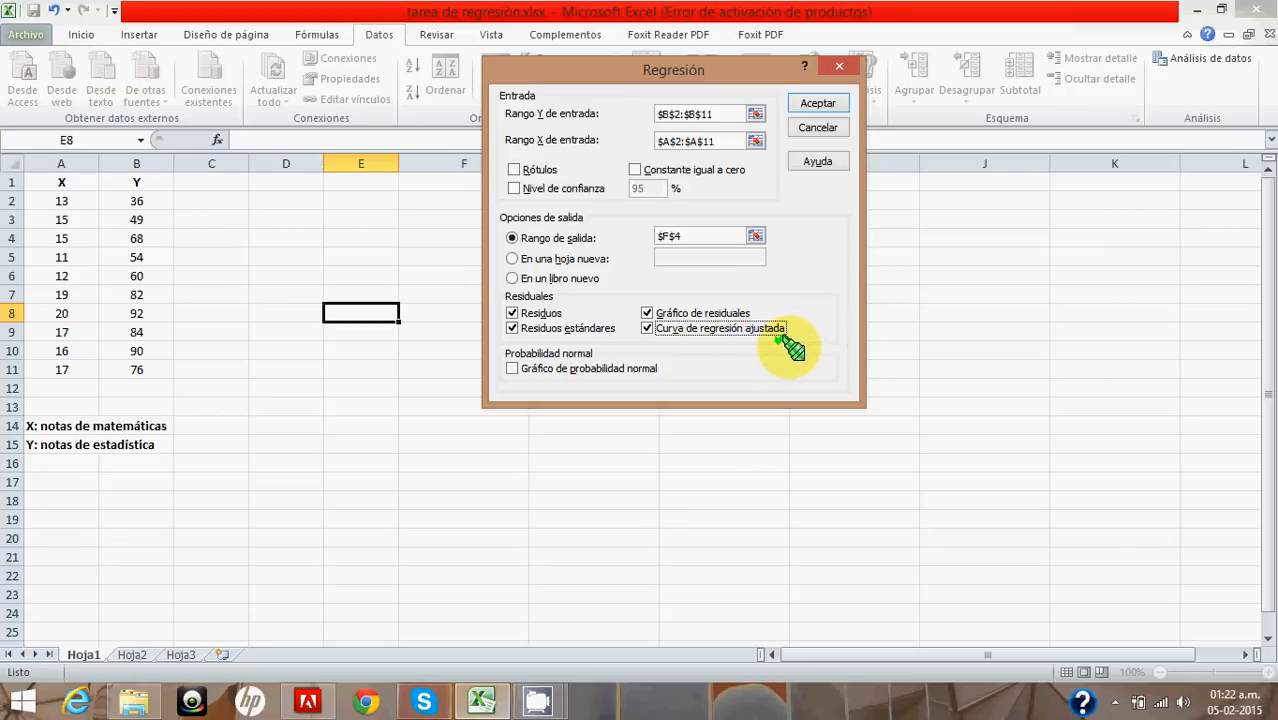
click(512, 368)
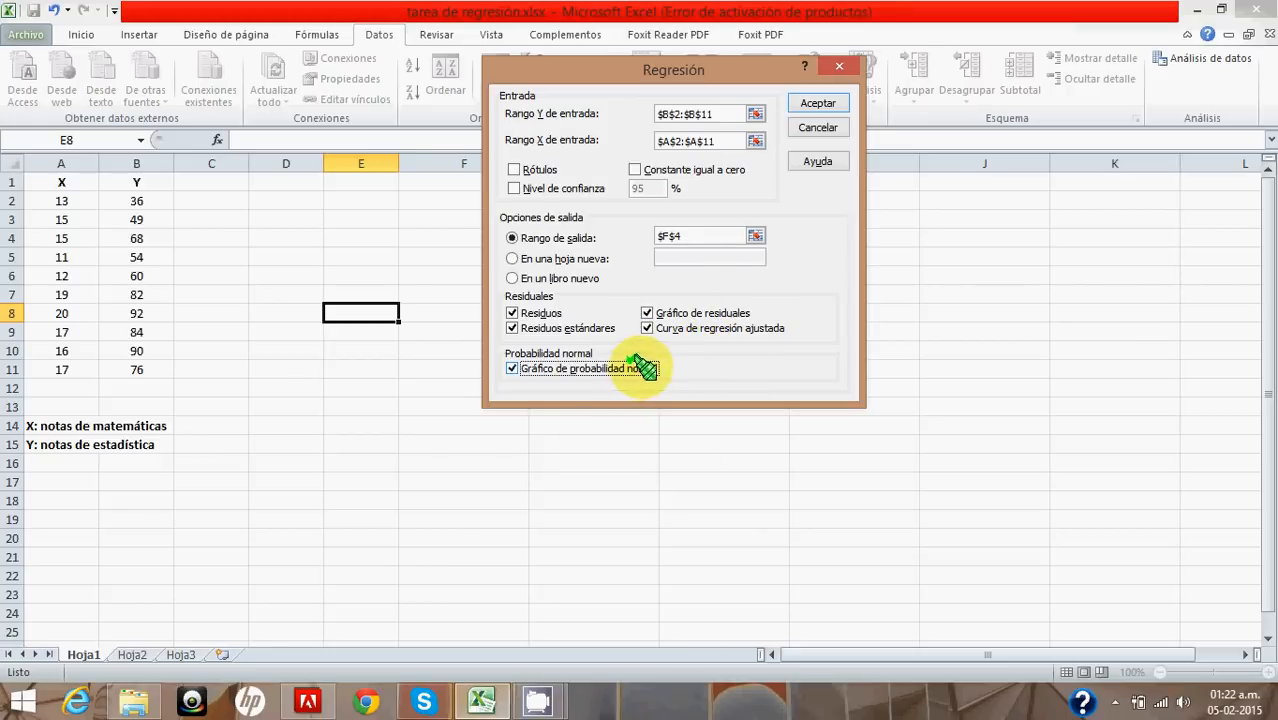
click(815, 102)
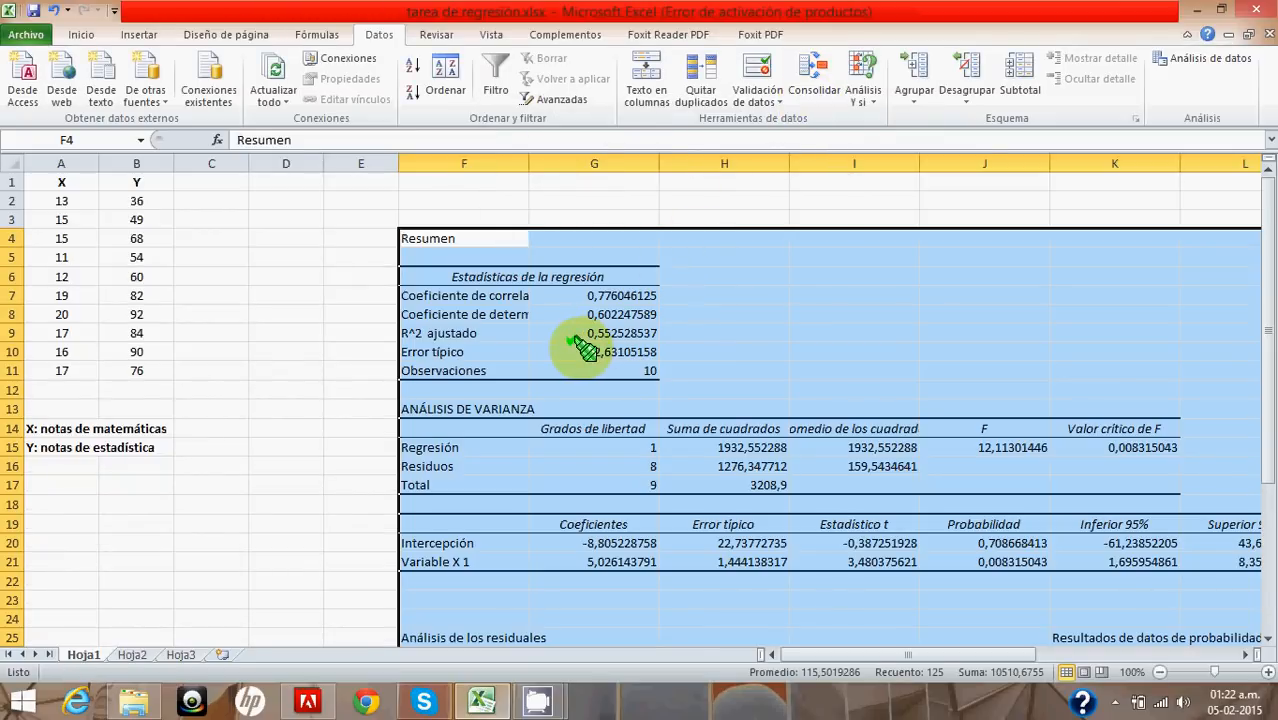
Look over the Estadísticas de la regresión table in the regression output.
scroll(585, 348, down, 1)
click(738, 258)
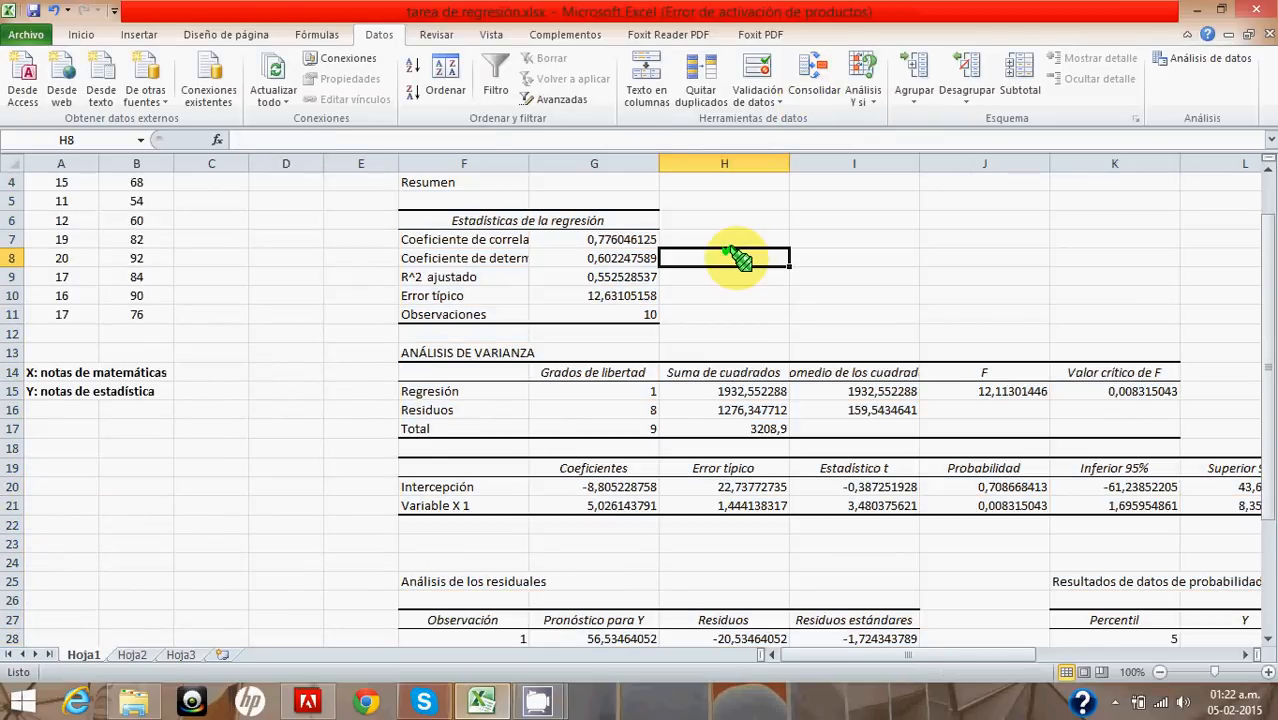
click(705, 226)
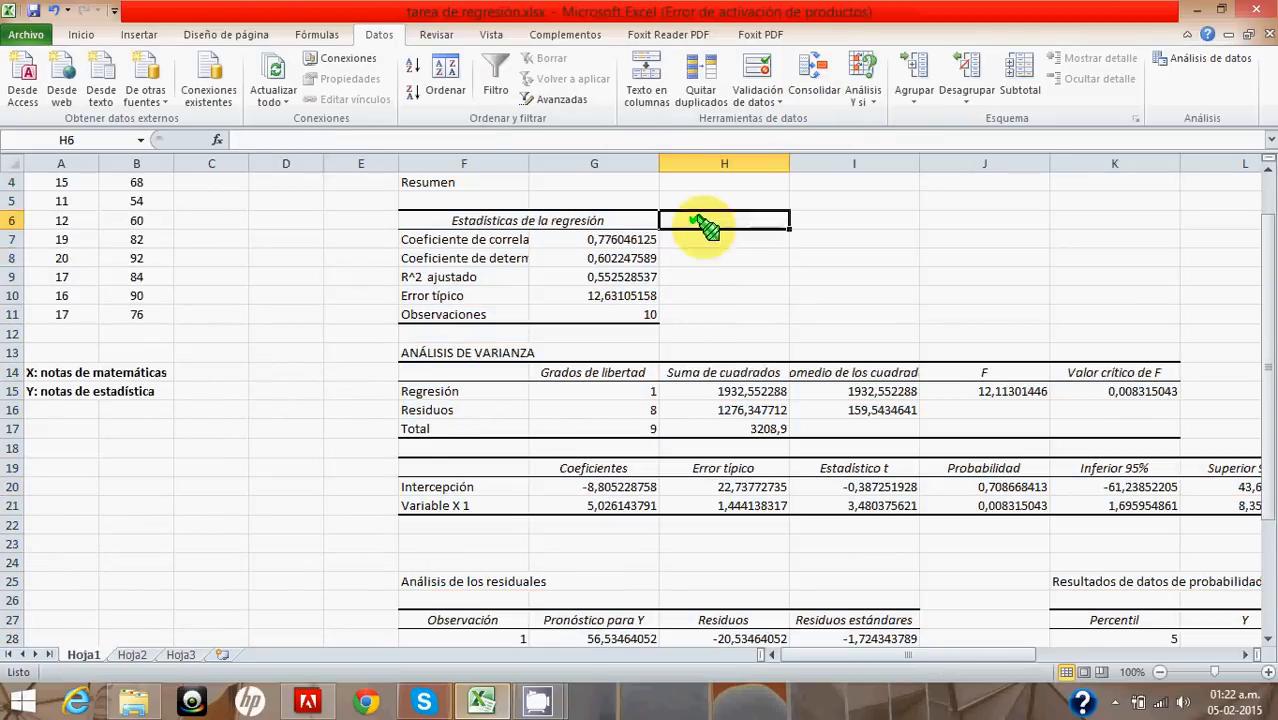
click(726, 255)
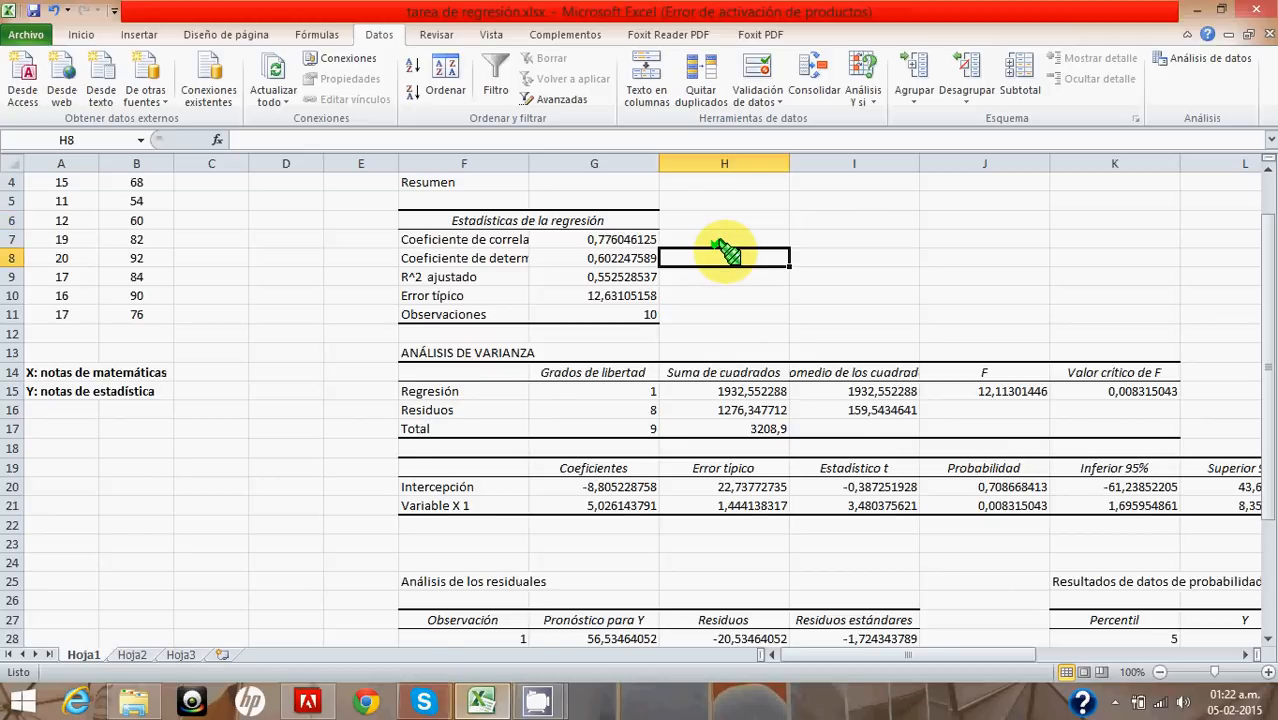
scroll(726, 255, up, 1)
drag(457, 277, 591, 365)
click(691, 338)
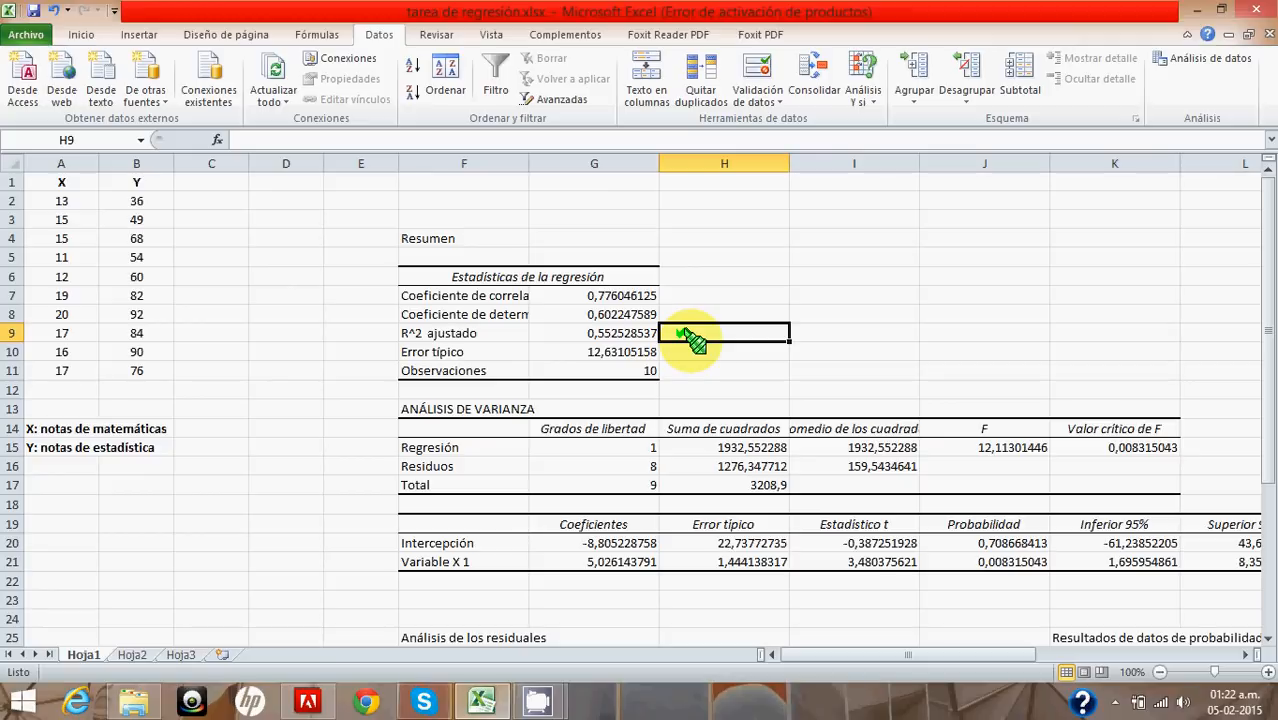
Examine the correlation coefficient, determination coefficient, R^2 ajustado, Error típico and Observaciones values one by one.
click(640, 296)
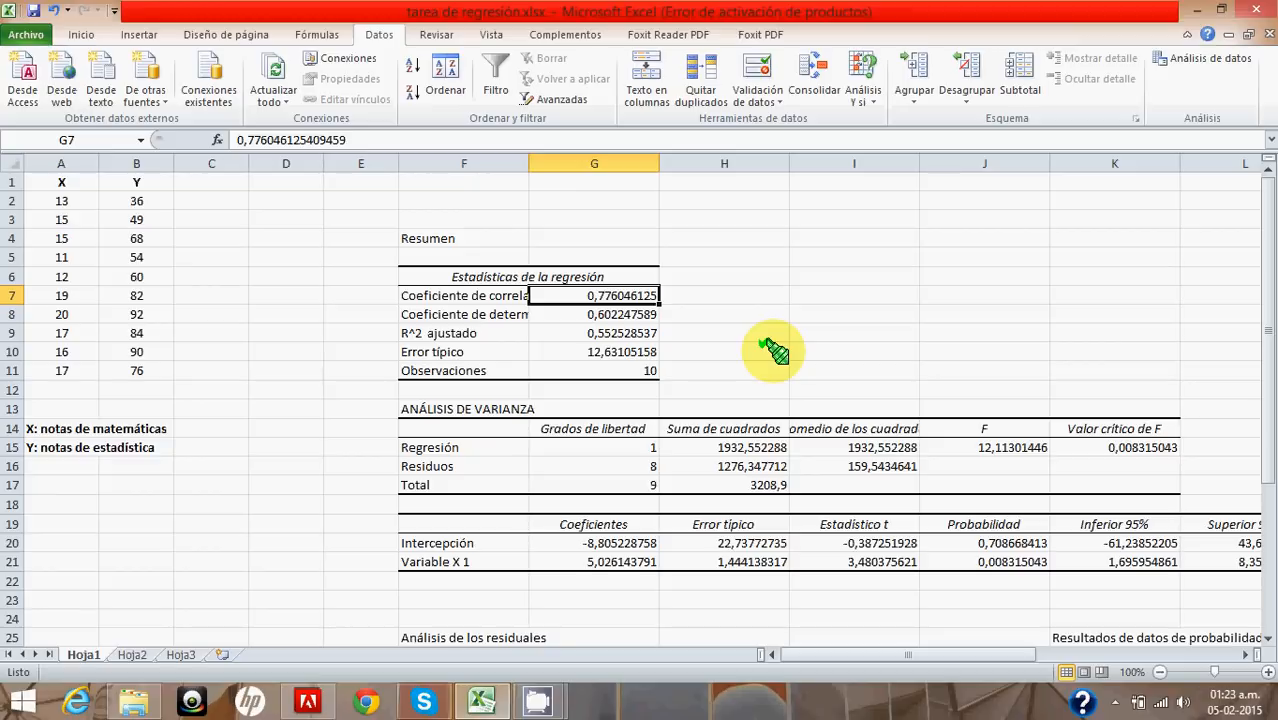
click(608, 316)
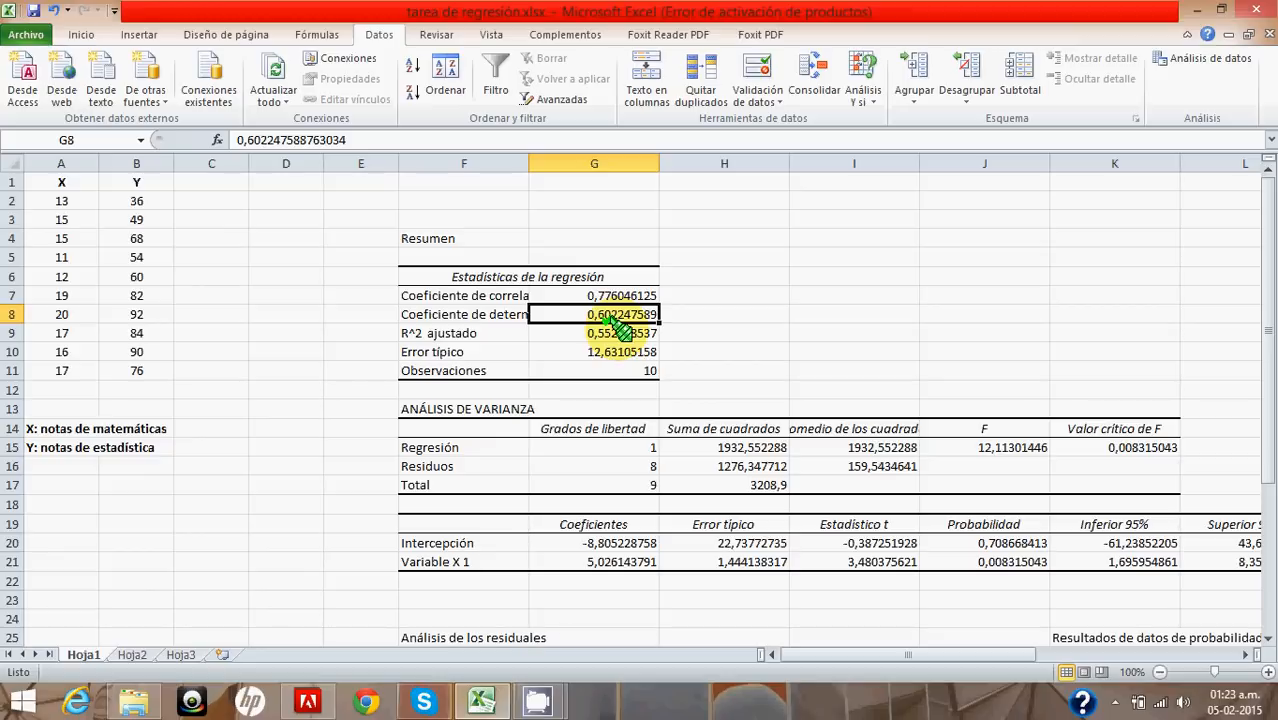
click(612, 332)
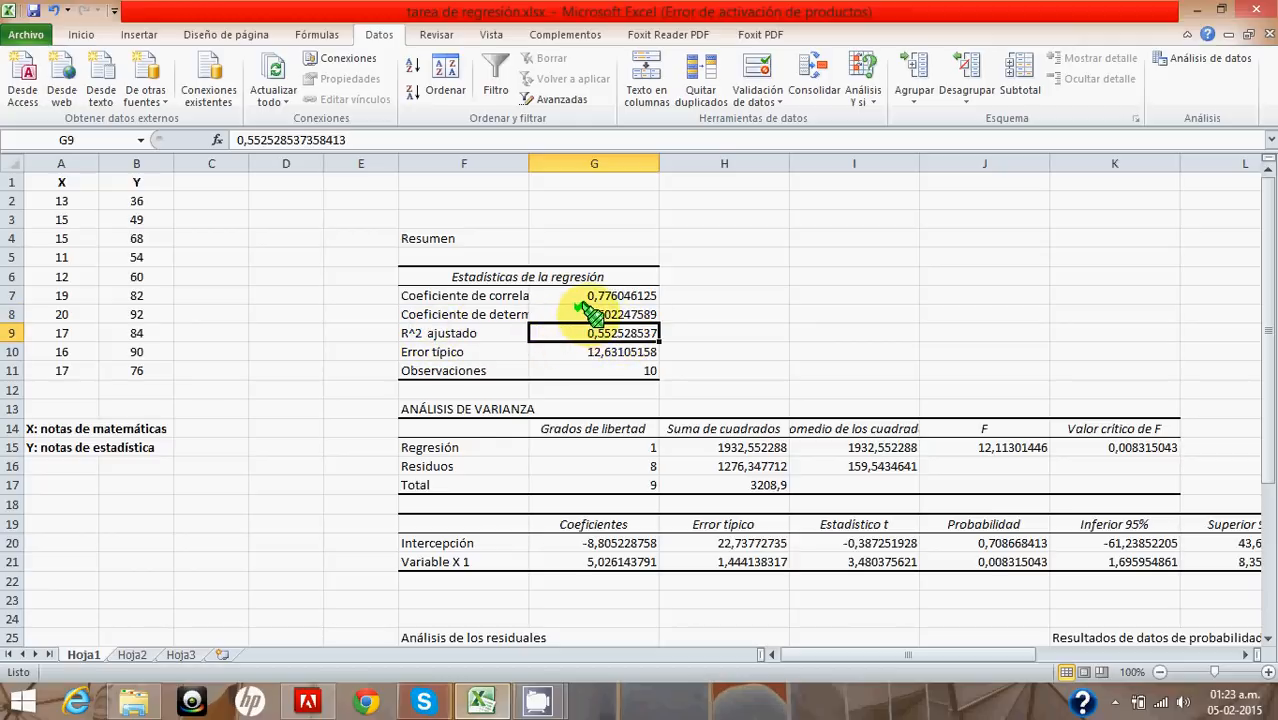
click(500, 333)
click(563, 332)
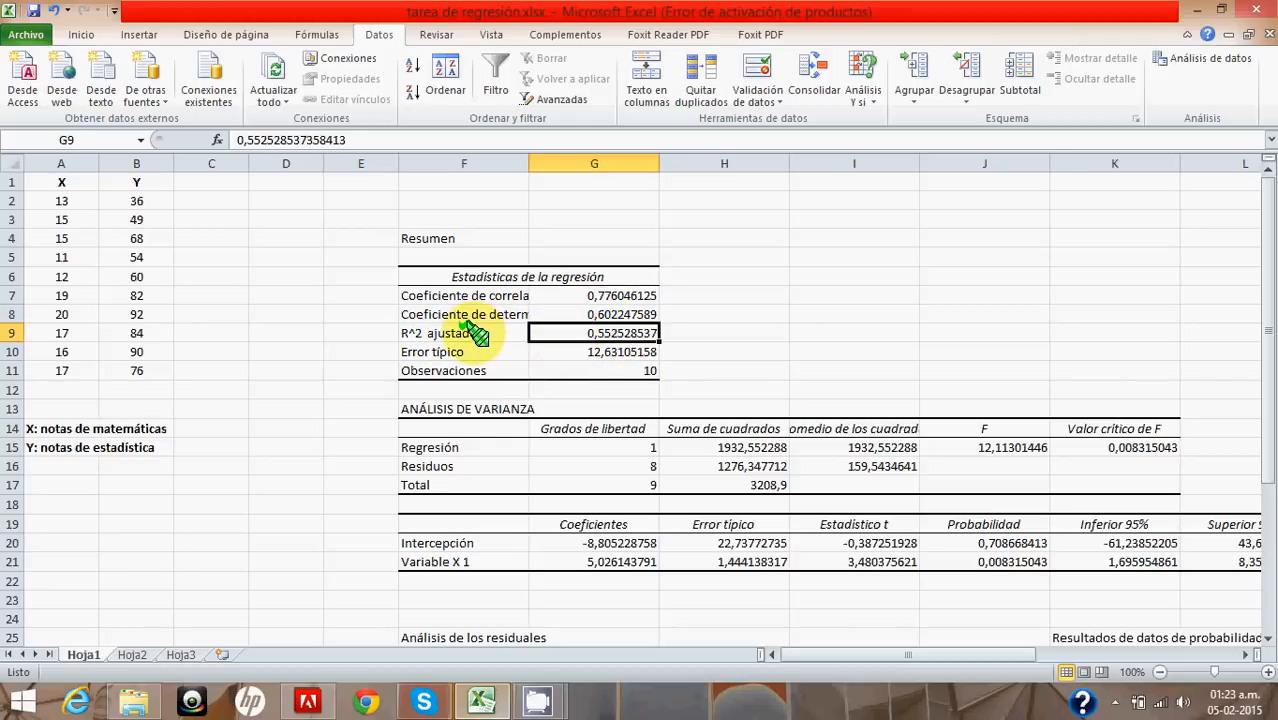
click(472, 332)
click(597, 330)
click(596, 314)
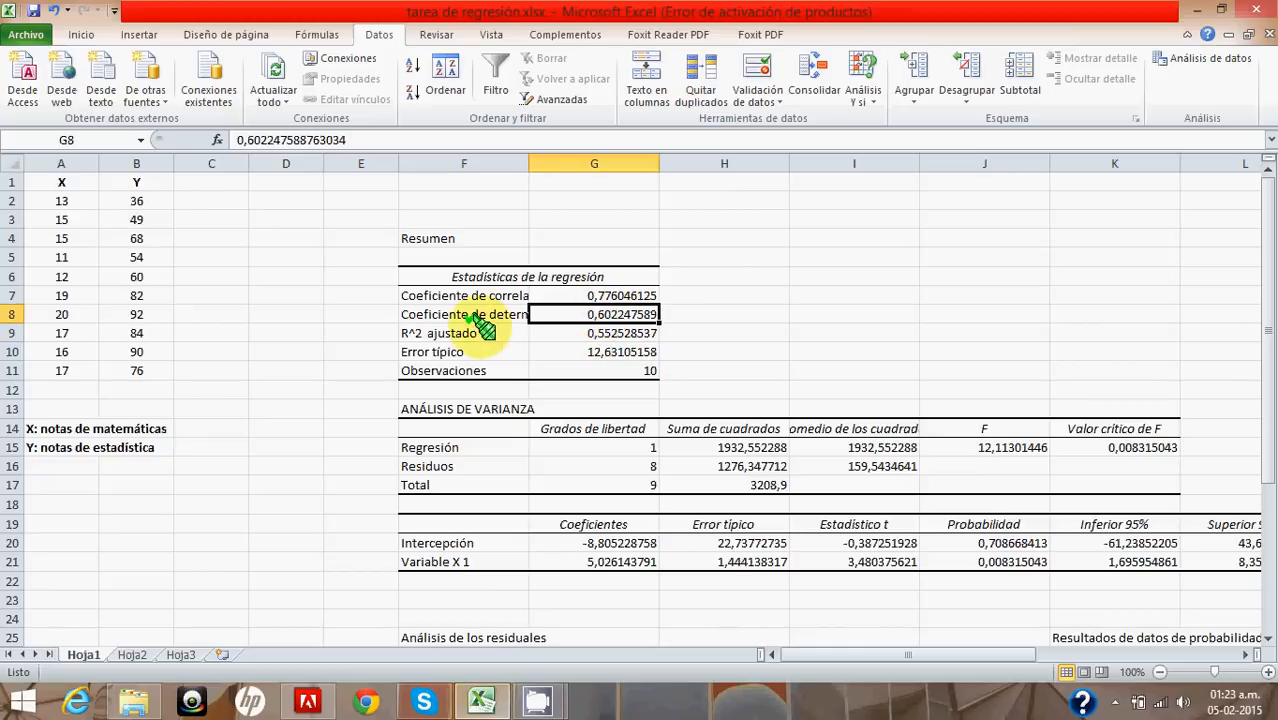
click(478, 316)
click(597, 331)
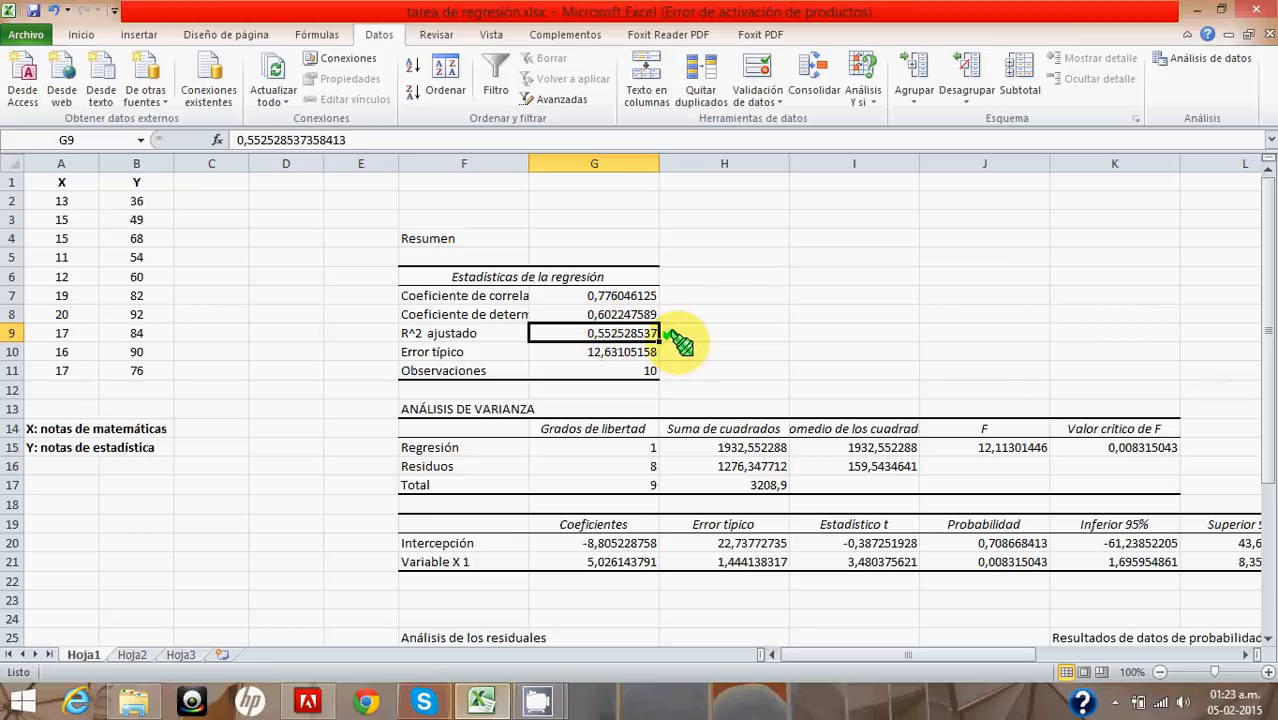
click(592, 352)
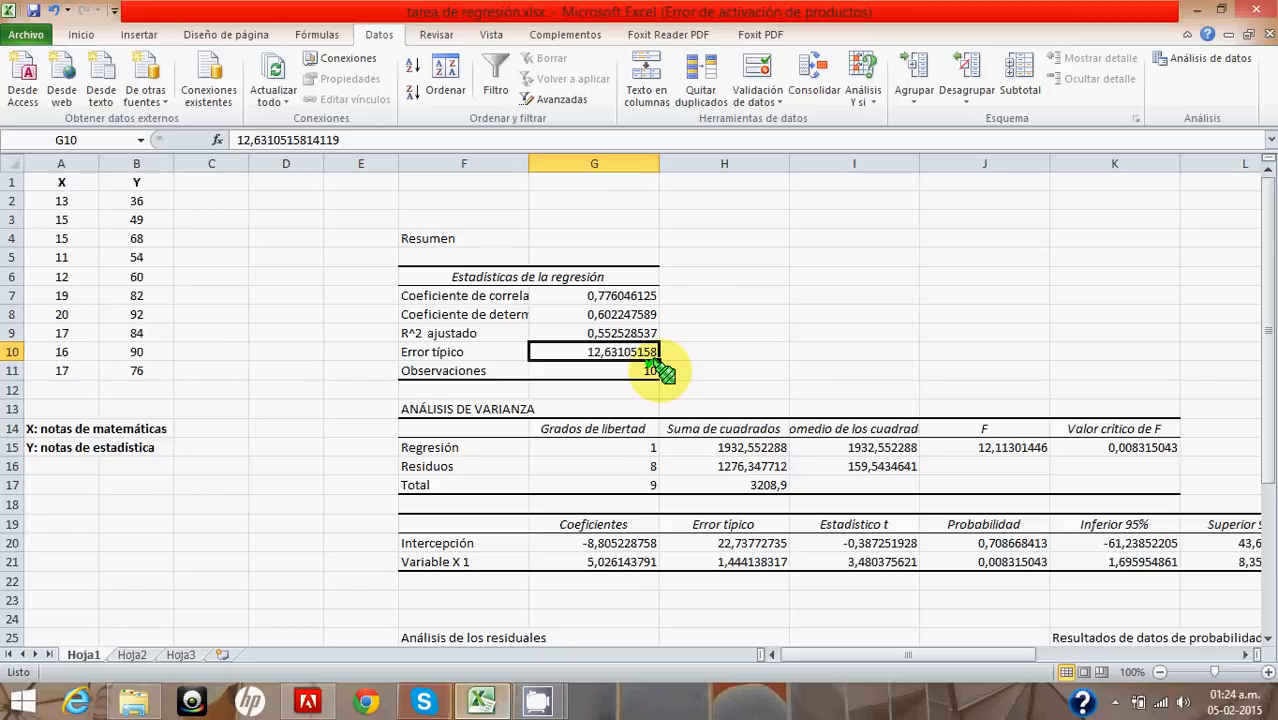
click(652, 368)
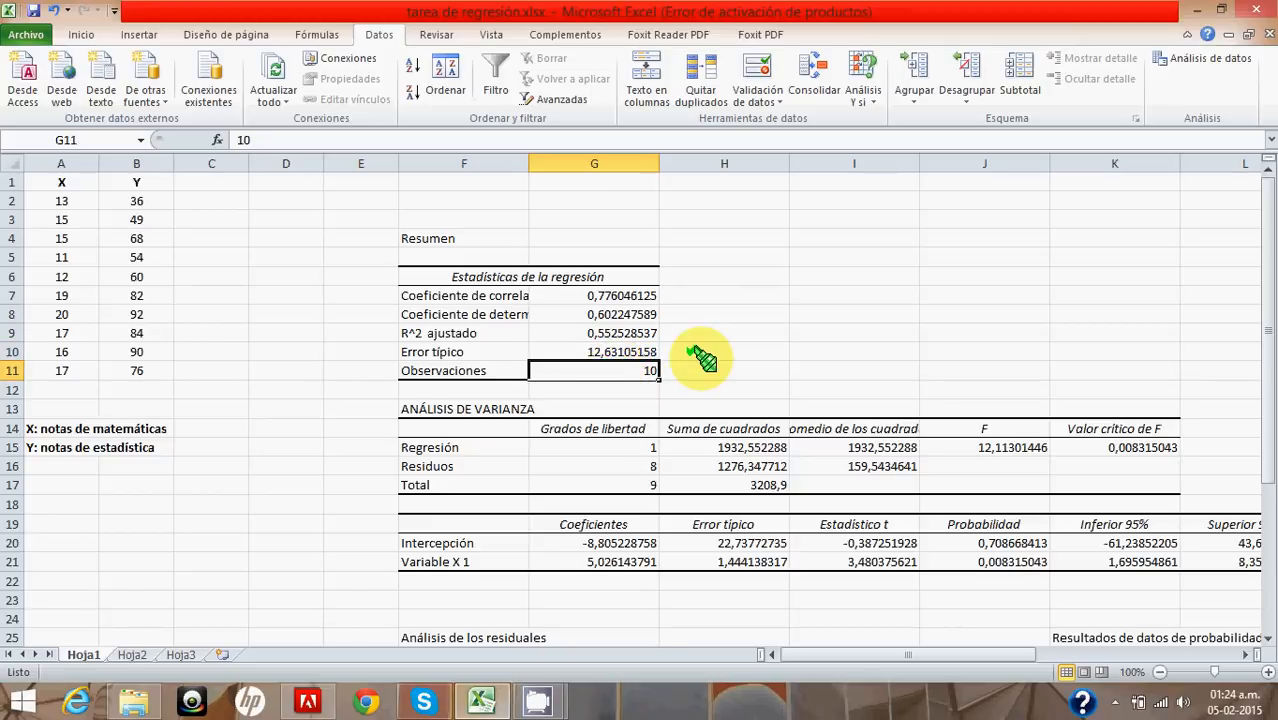
Examine the rows, degrees of freedom and sums of squares in the ANÁLISIS DE VARIANZA table.
scroll(700, 355, down, 1)
scroll(700, 355, down, 1)
drag(495, 302, 1000, 371)
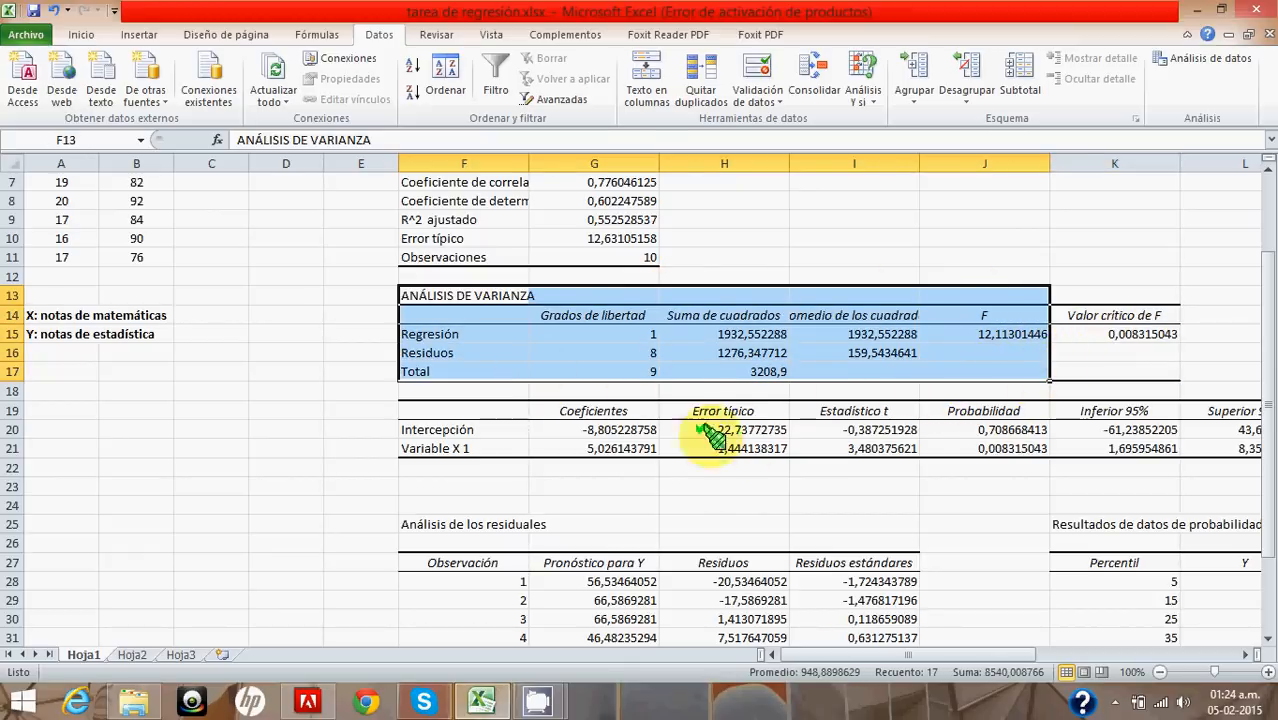
click(430, 334)
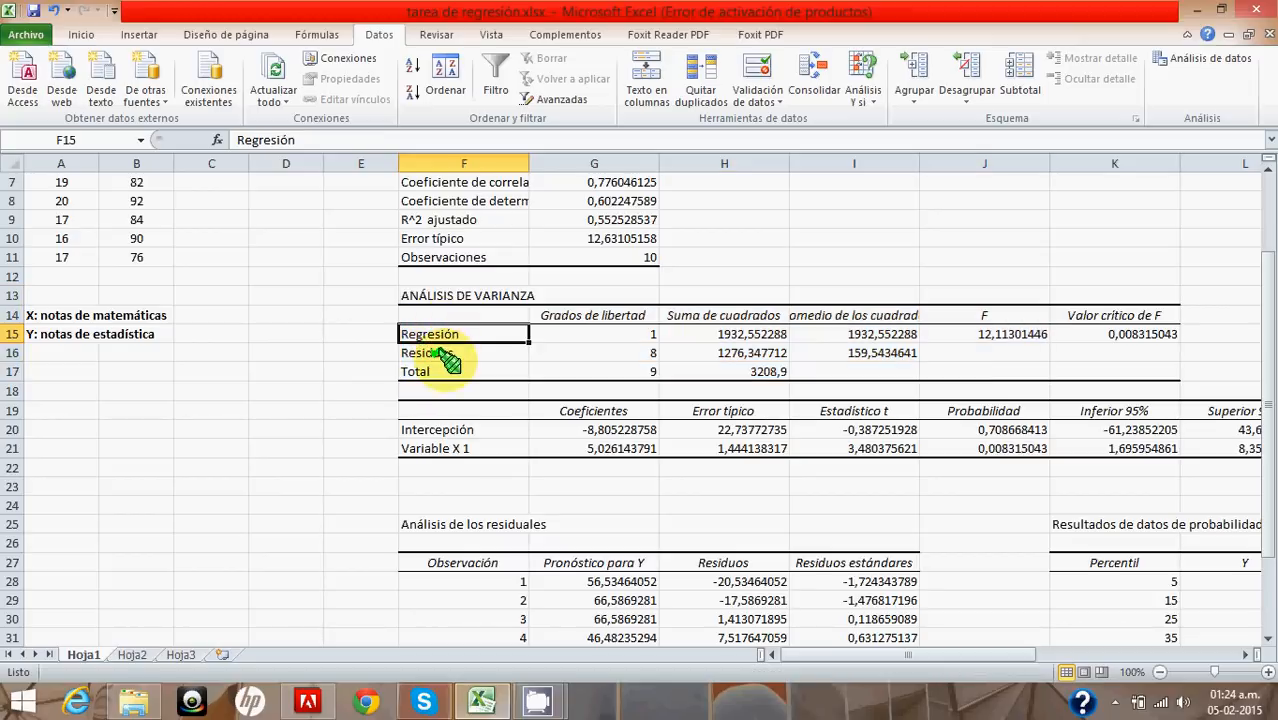
click(440, 352)
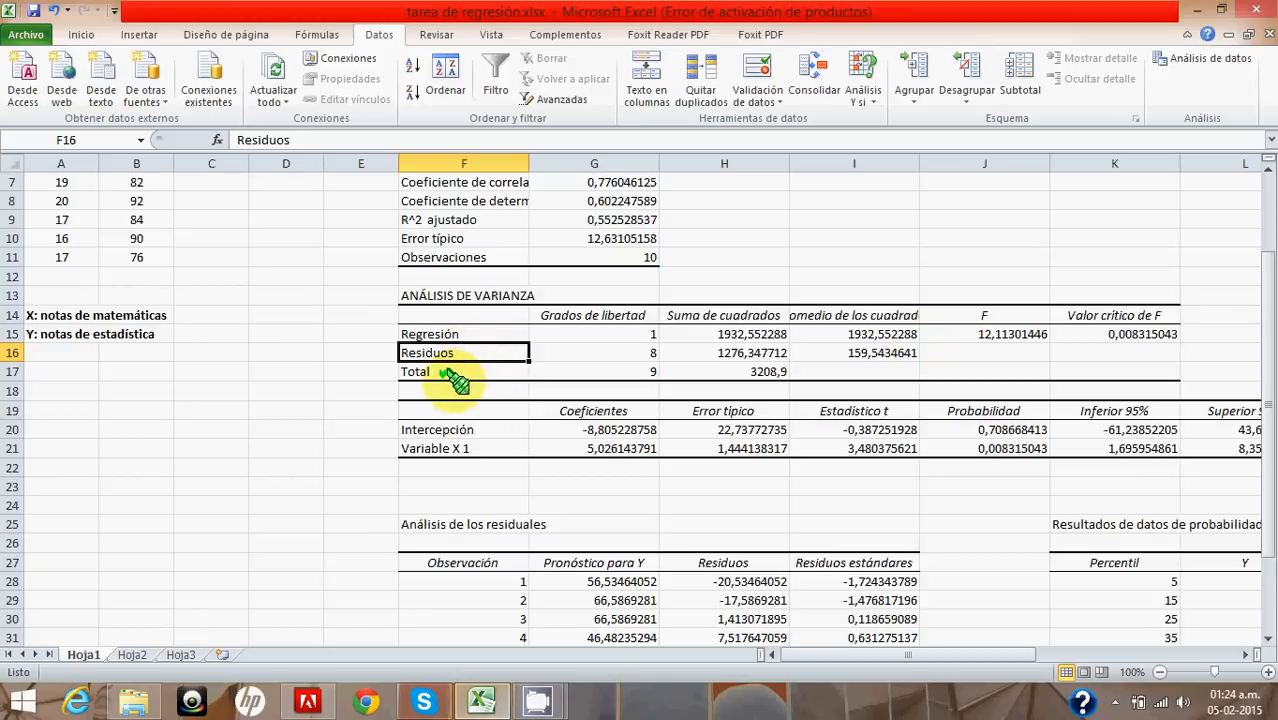
click(465, 372)
drag(648, 333, 643, 377)
drag(707, 334, 712, 371)
click(712, 334)
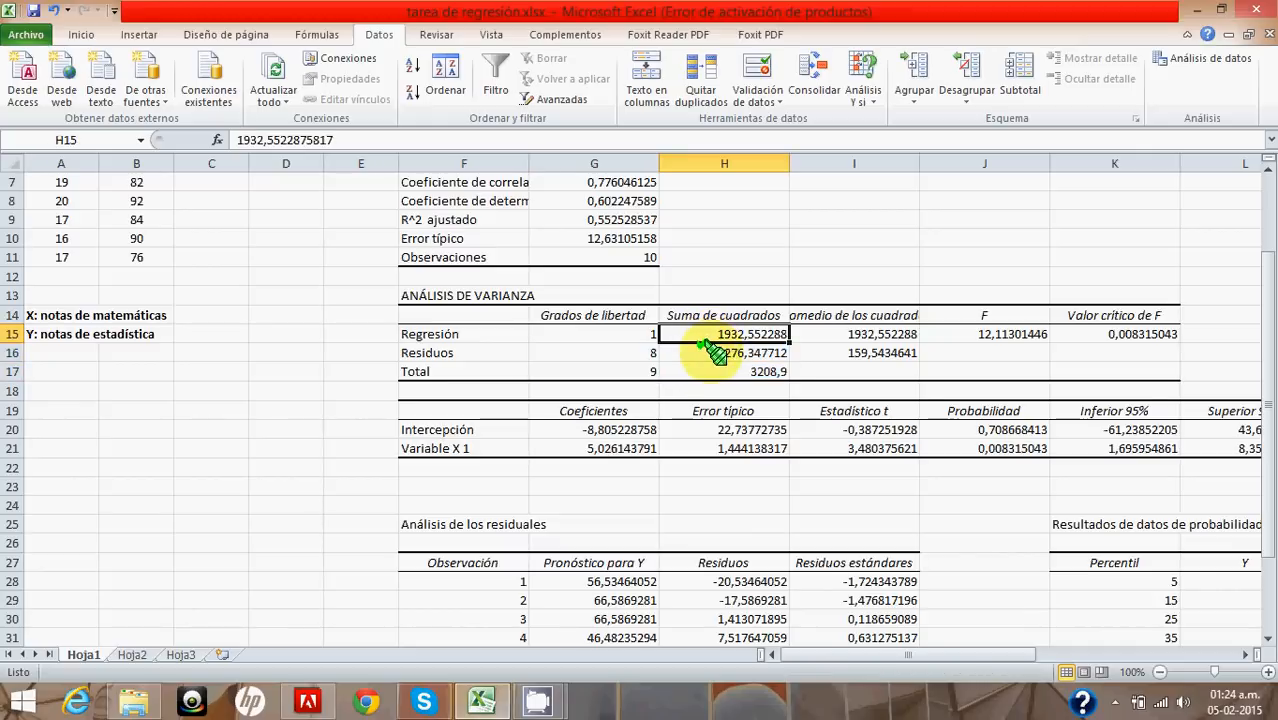
click(716, 353)
click(726, 372)
Review how the mean squares lead to the F statistic, and check the Valor crítico de F.
click(856, 334)
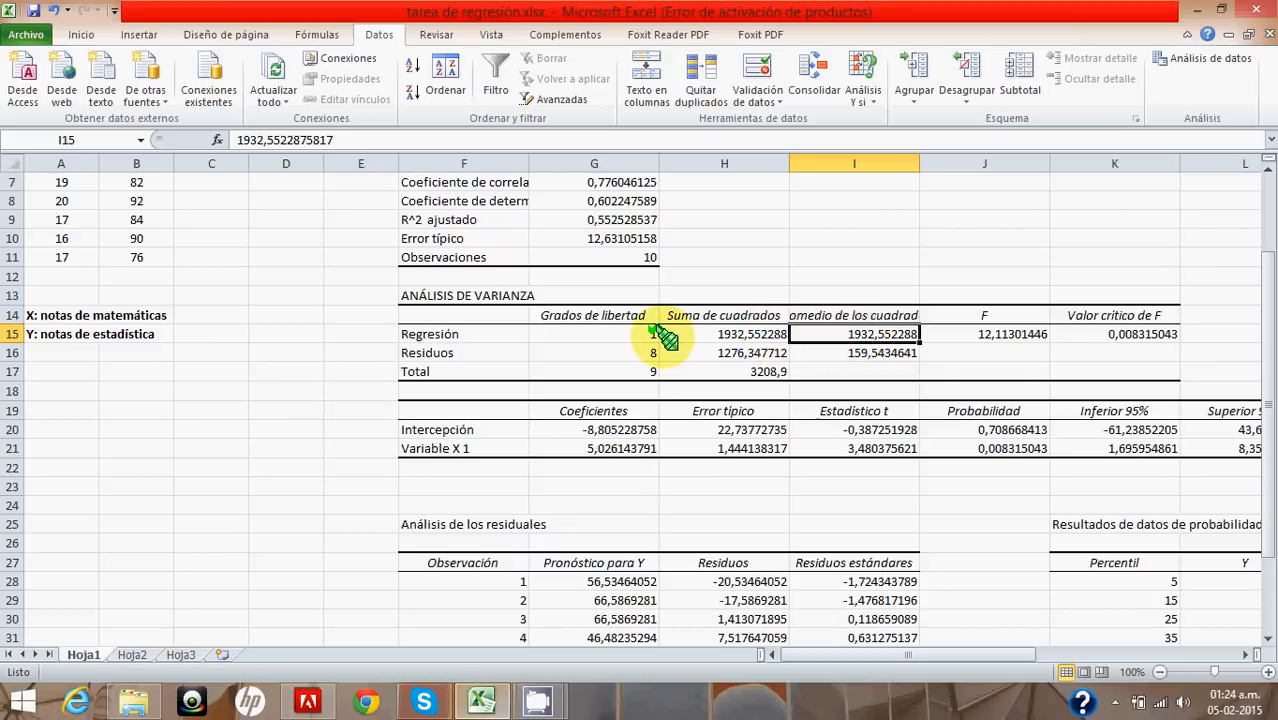
click(872, 354)
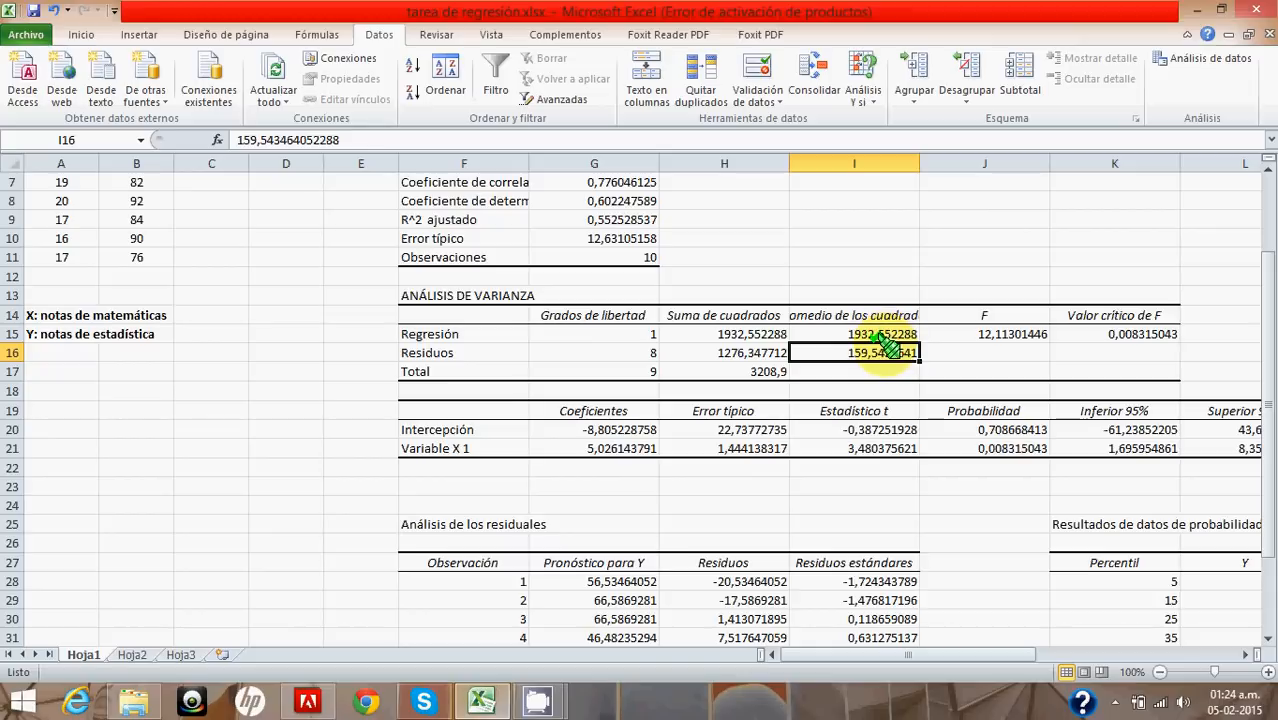
click(768, 352)
click(658, 353)
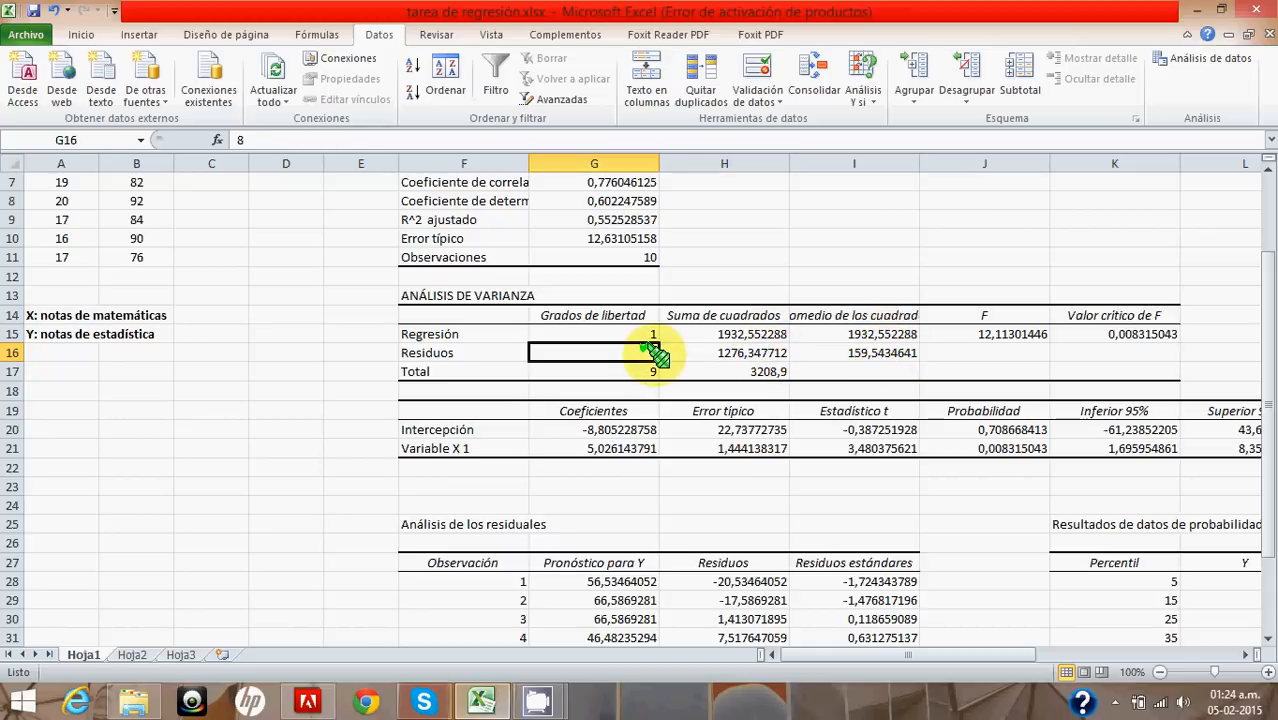
click(1018, 336)
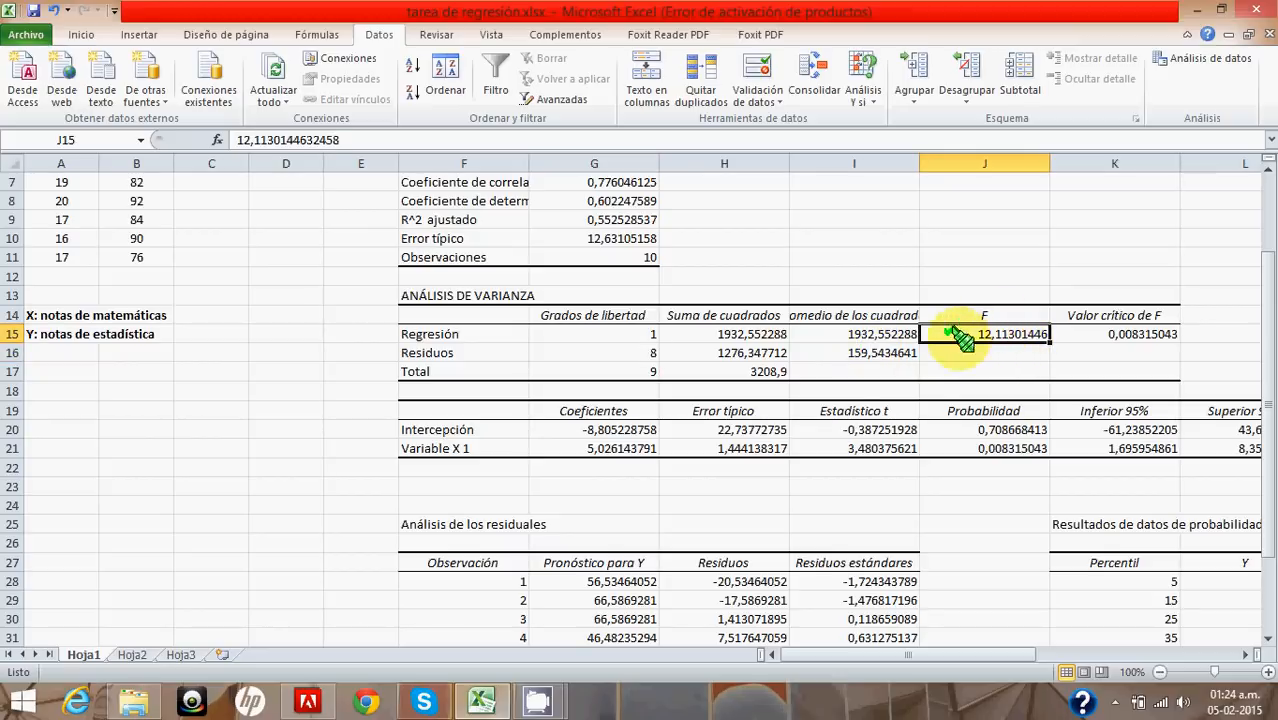
click(876, 352)
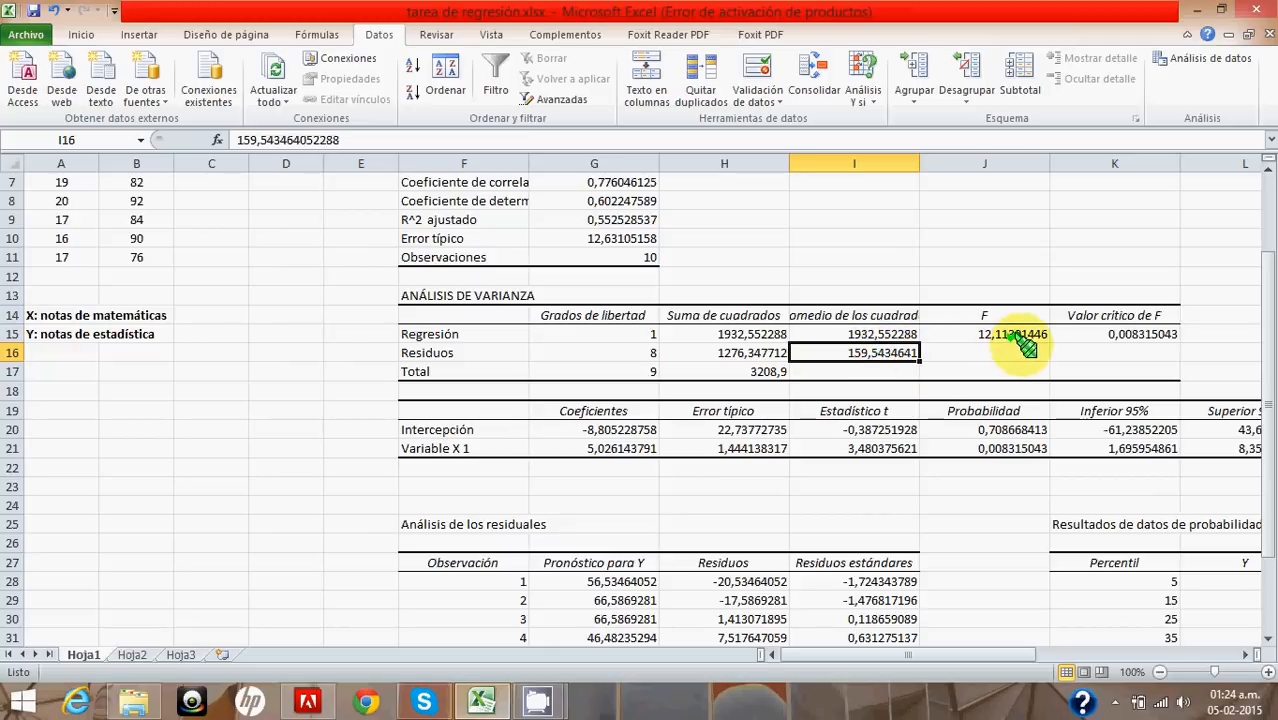
click(1075, 336)
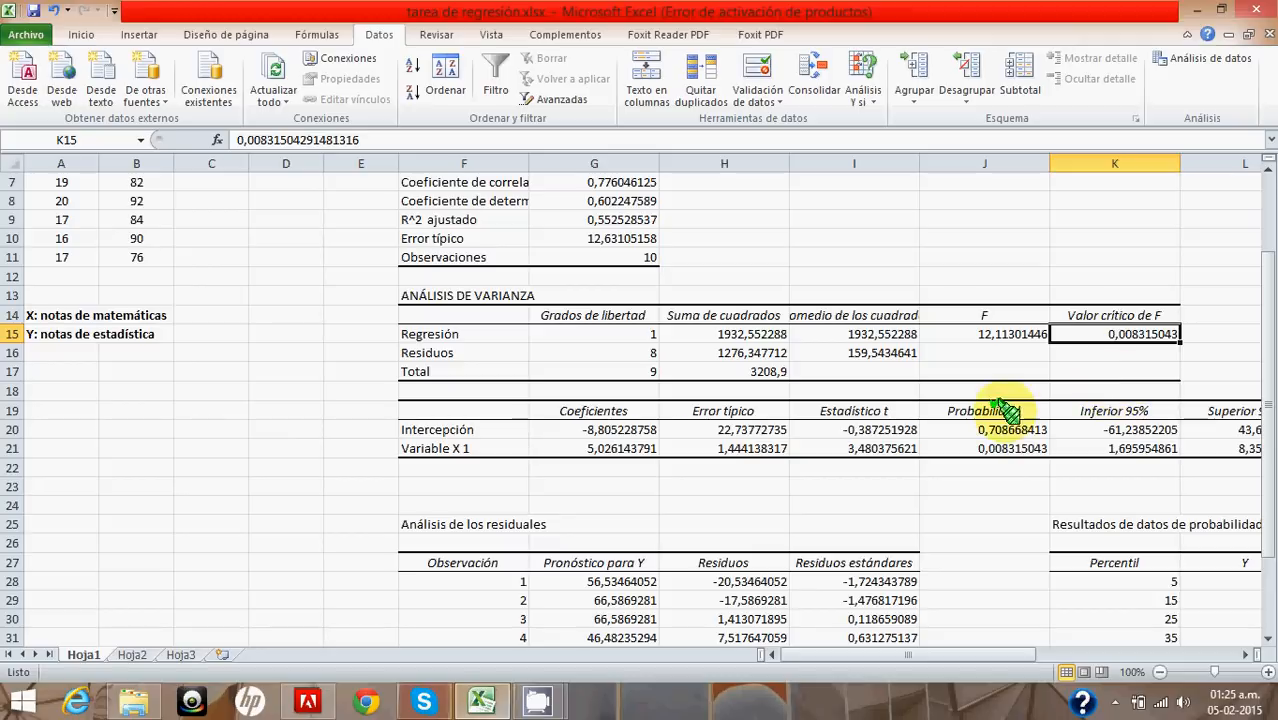
Label the Intercepción coefficient row b0 in cell E20 and the Variable X 1 row b1 in cell E21.
scroll(830, 430, down, 1)
scroll(768, 430, down, 1)
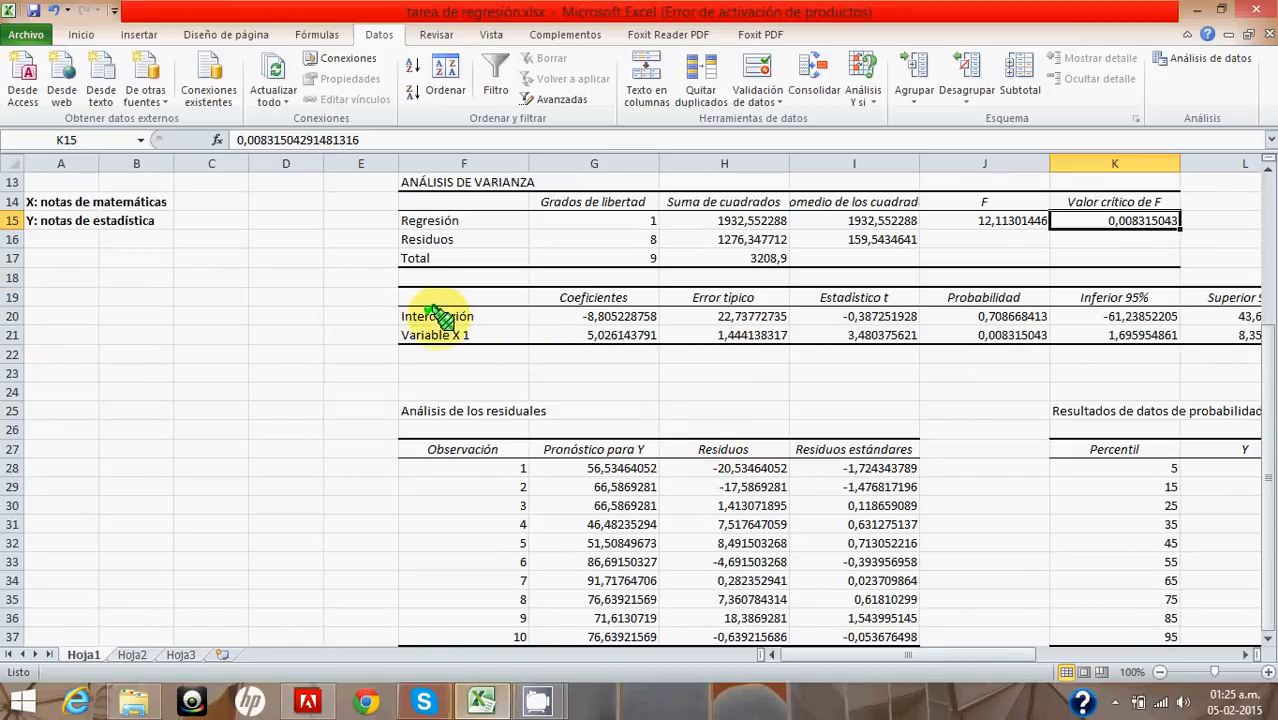
drag(440, 318, 438, 338)
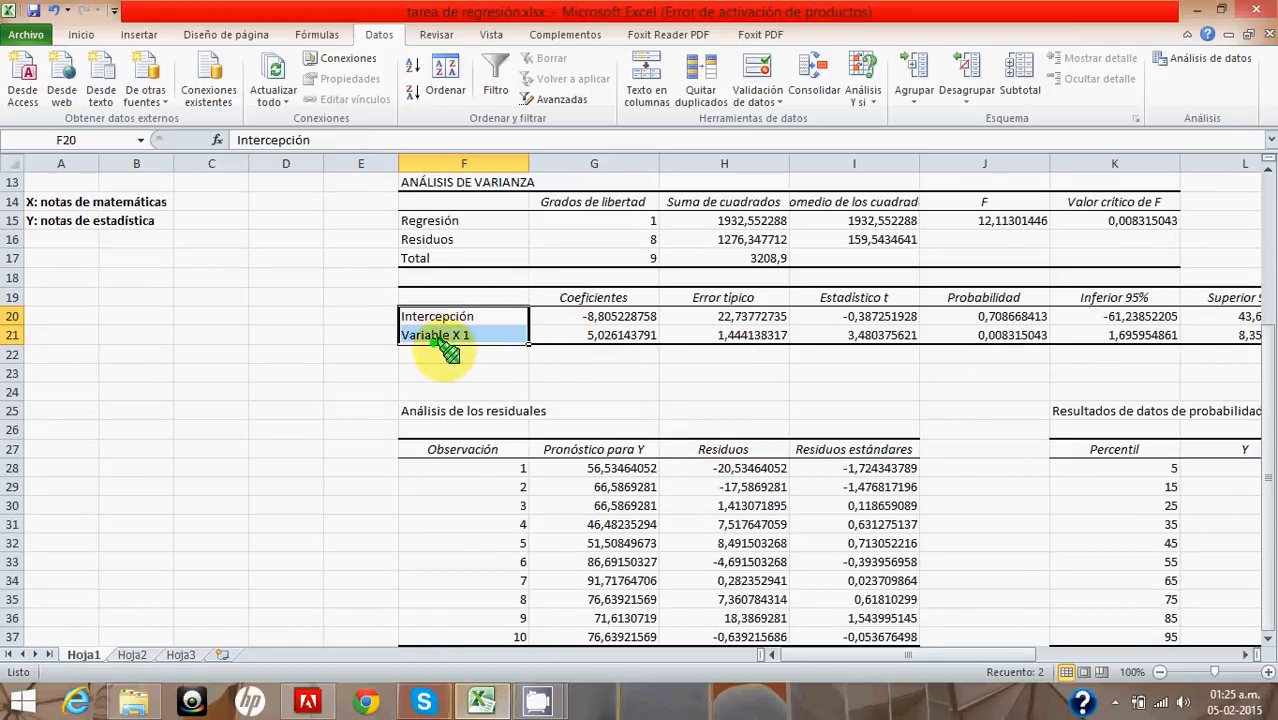
drag(585, 316, 598, 334)
click(603, 320)
click(598, 335)
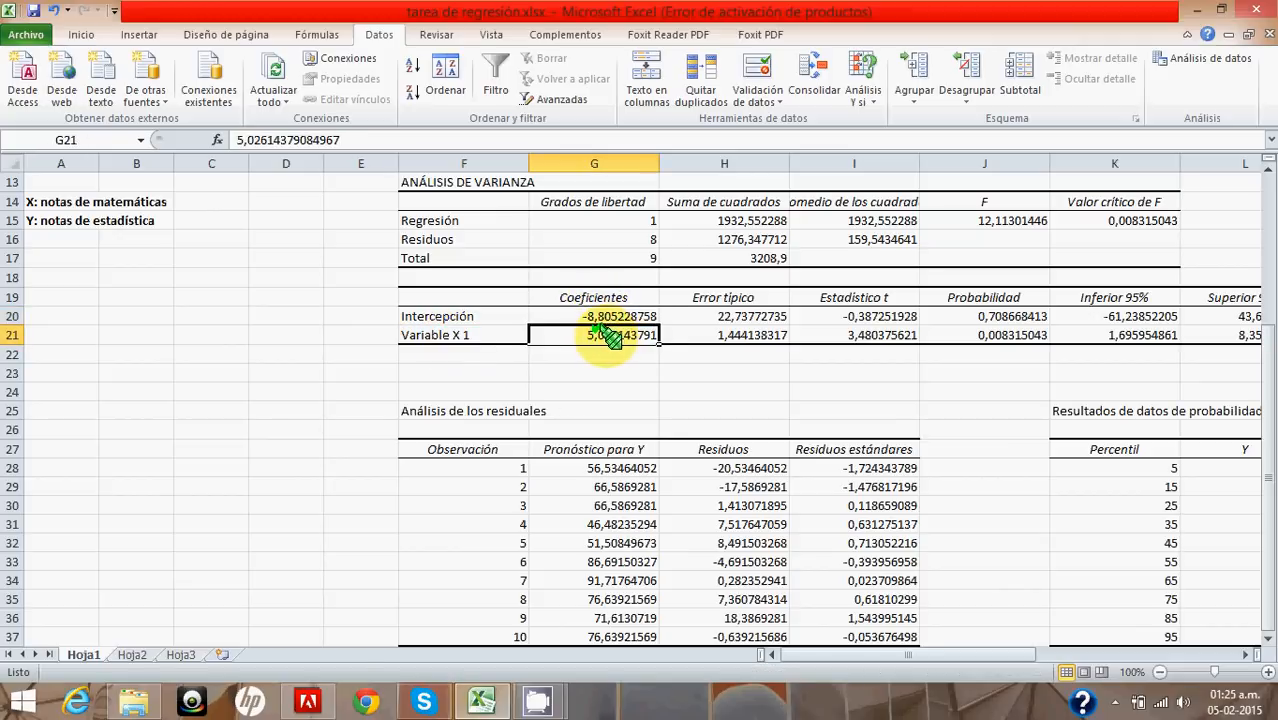
click(390, 315)
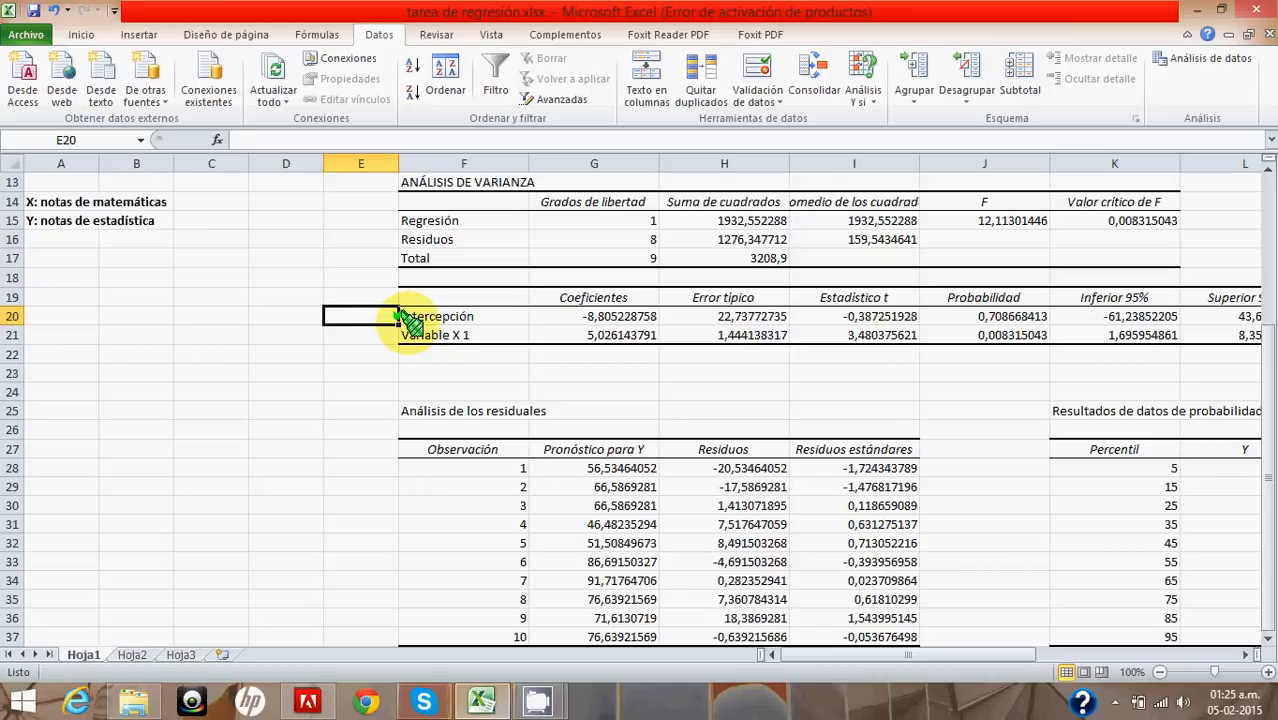
text(b0)
key(Return)
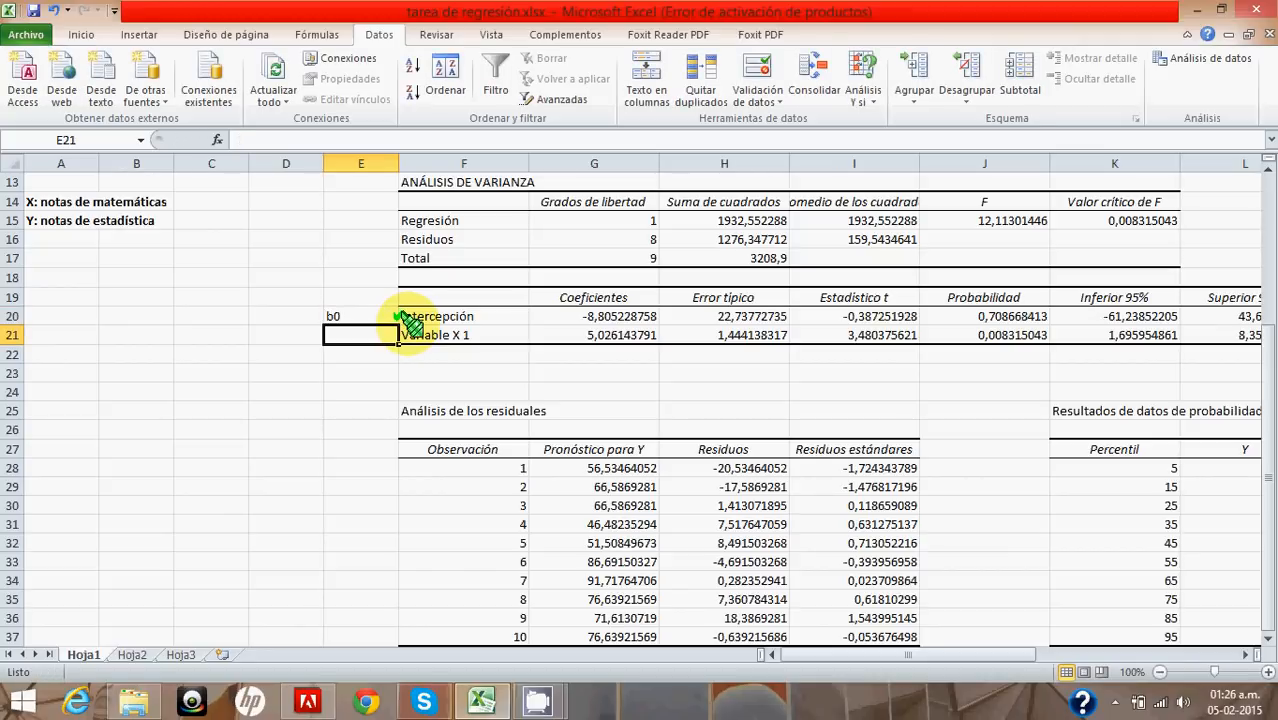
text(b1)
click(470, 318)
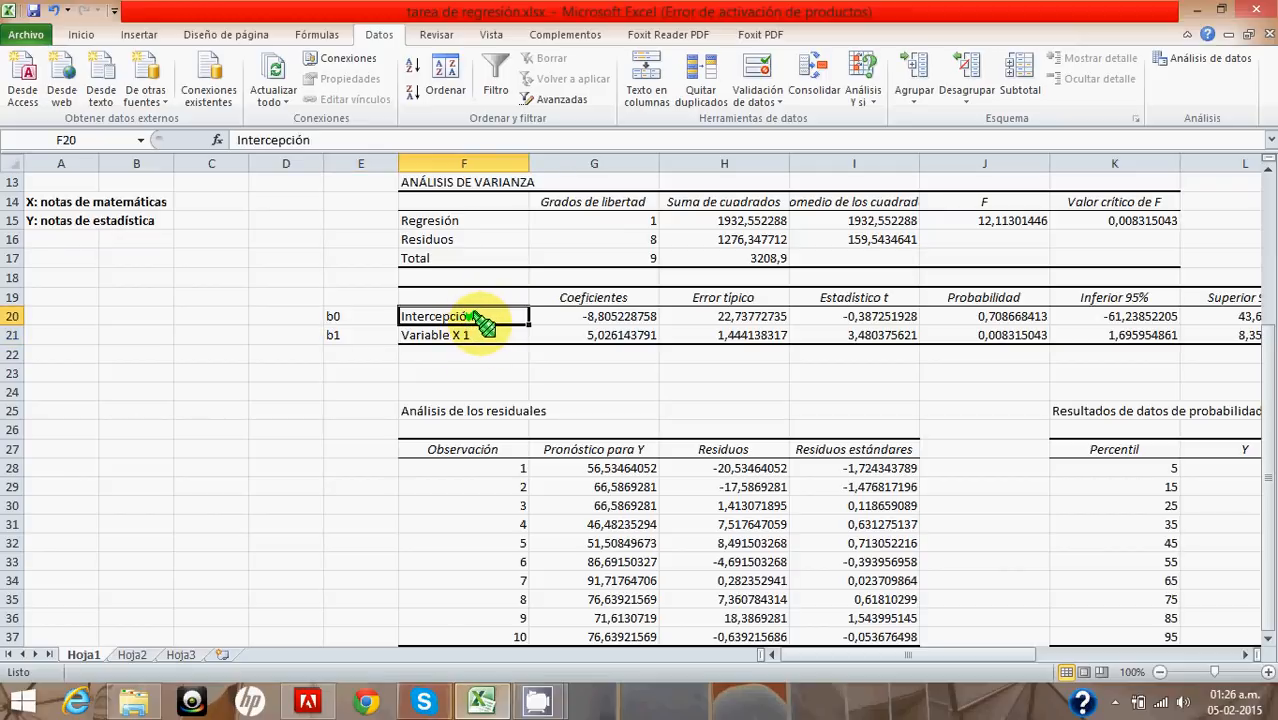
Review the Coeficientes and Error típico values for the Intercepción and Variable X 1 rows.
click(489, 333)
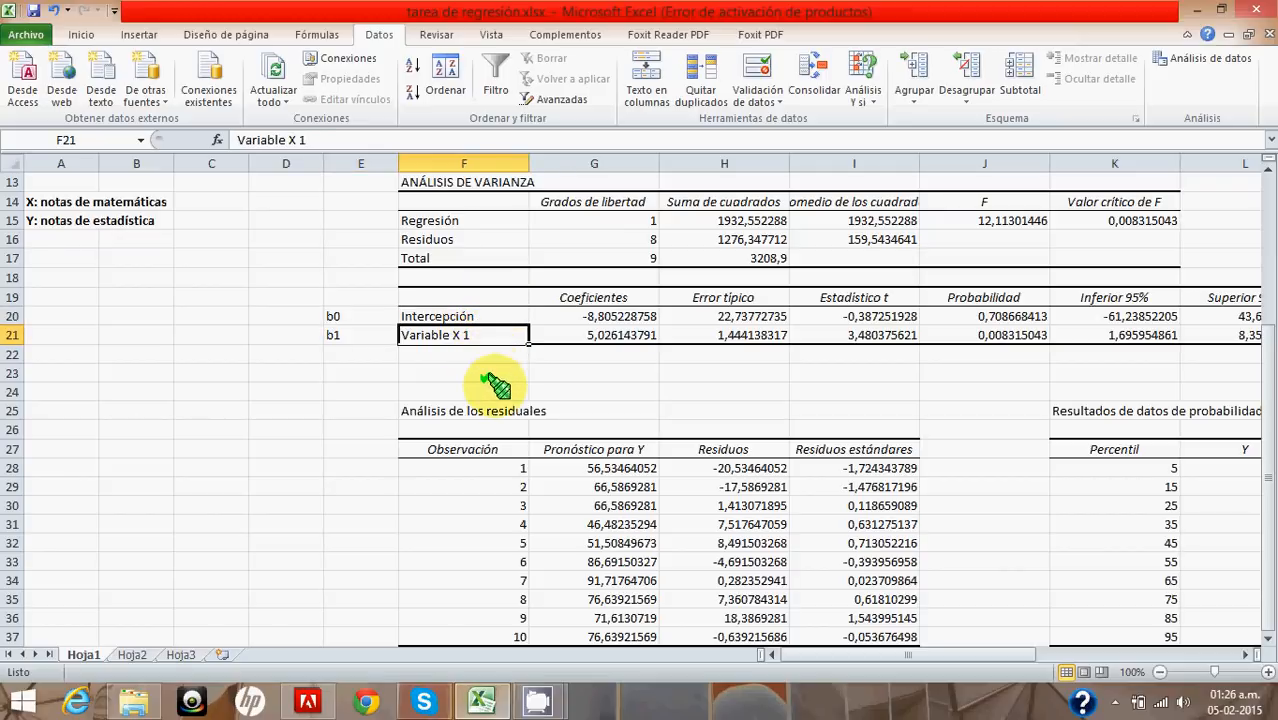
click(618, 333)
click(700, 318)
click(642, 333)
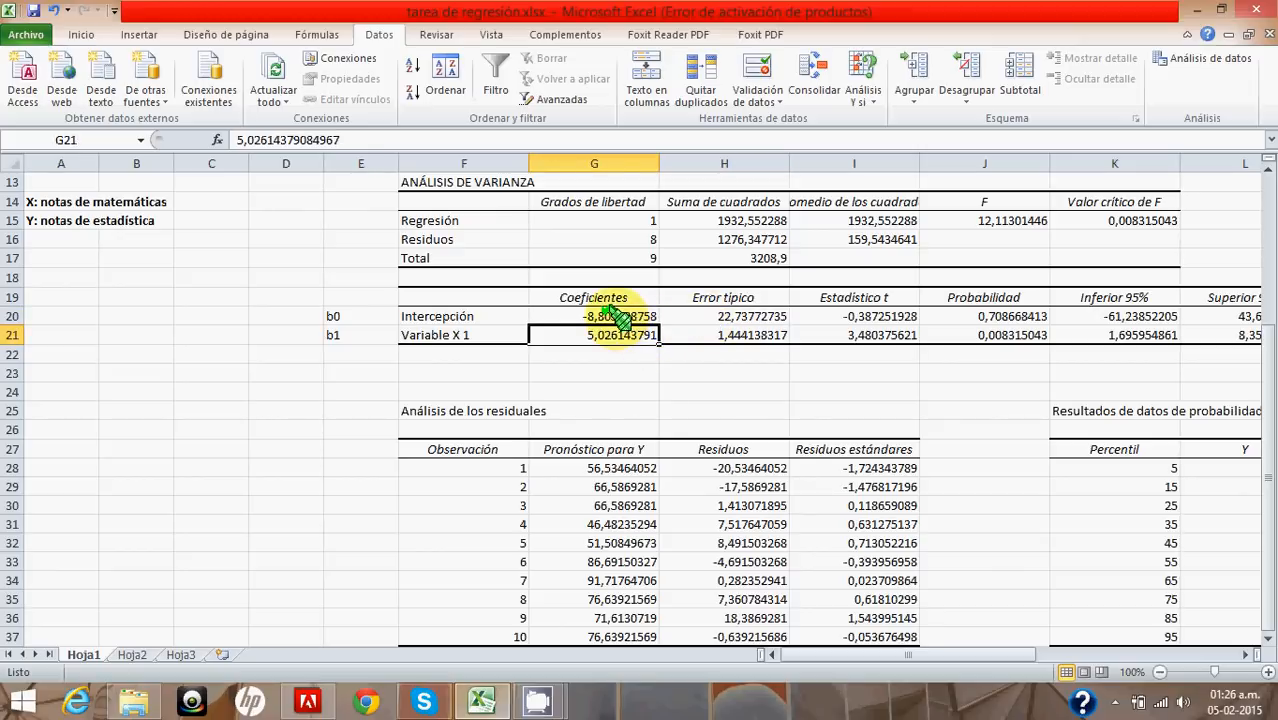
click(605, 316)
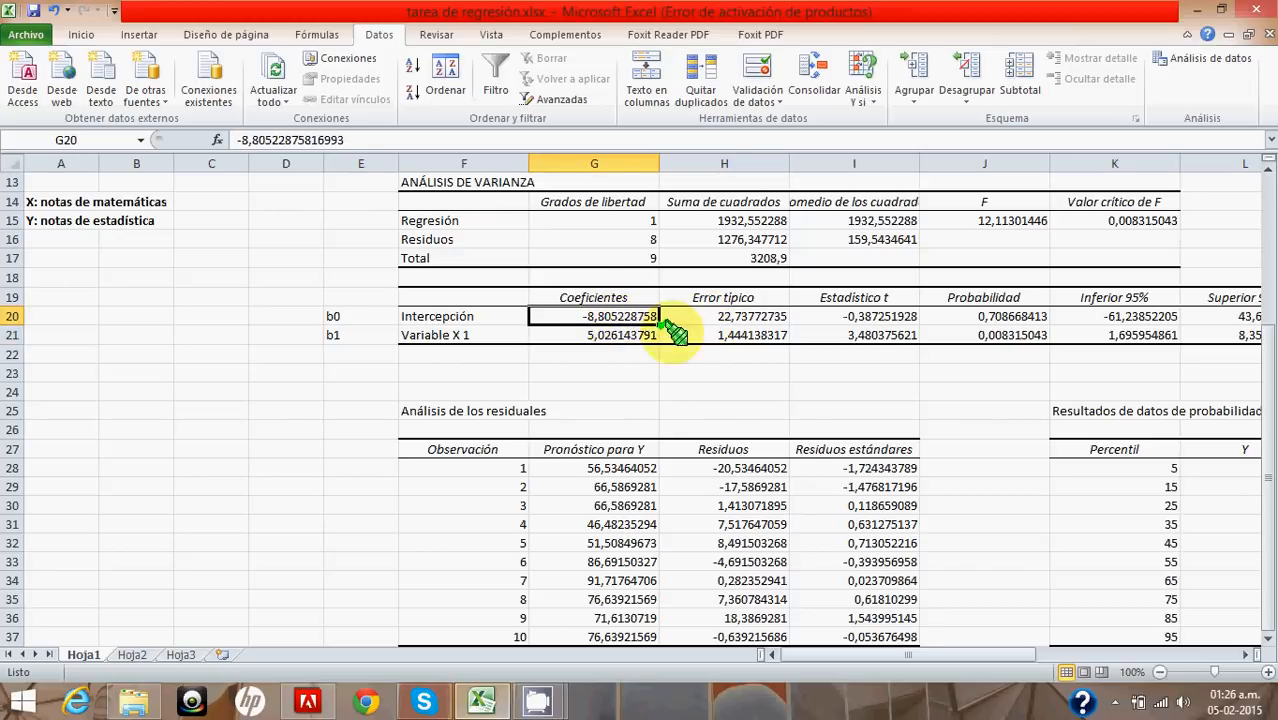
click(752, 316)
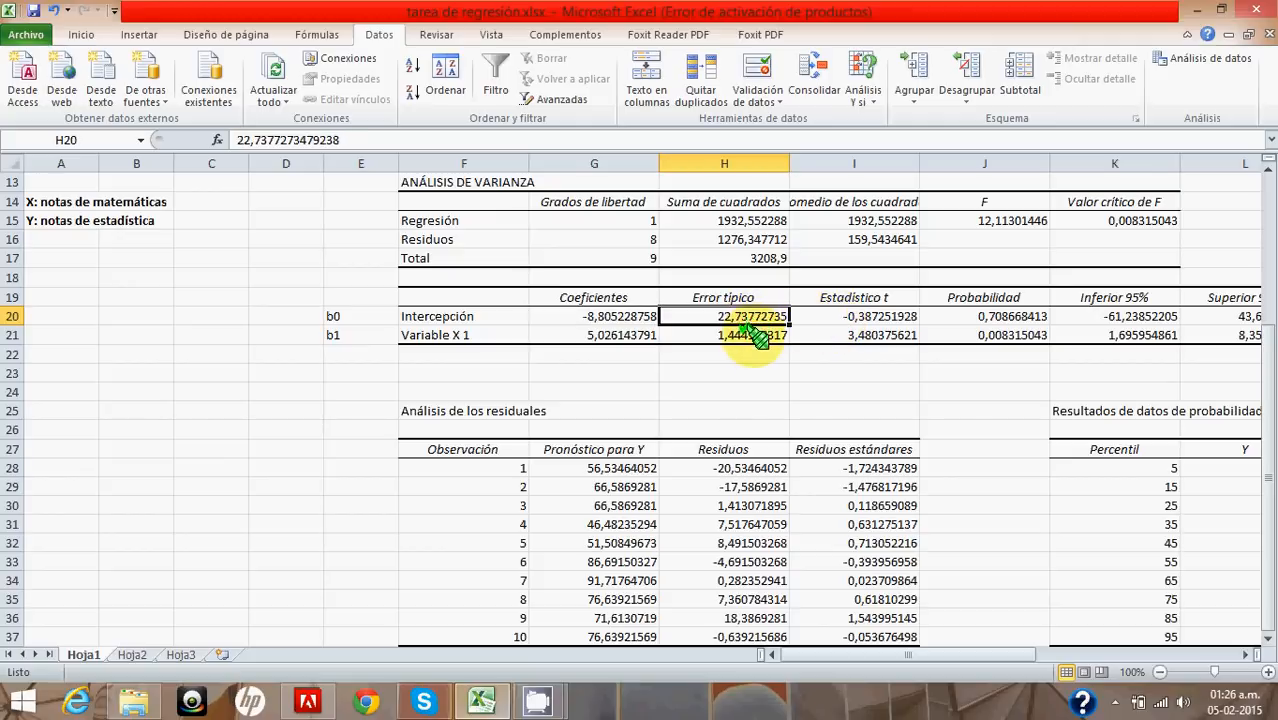
click(745, 332)
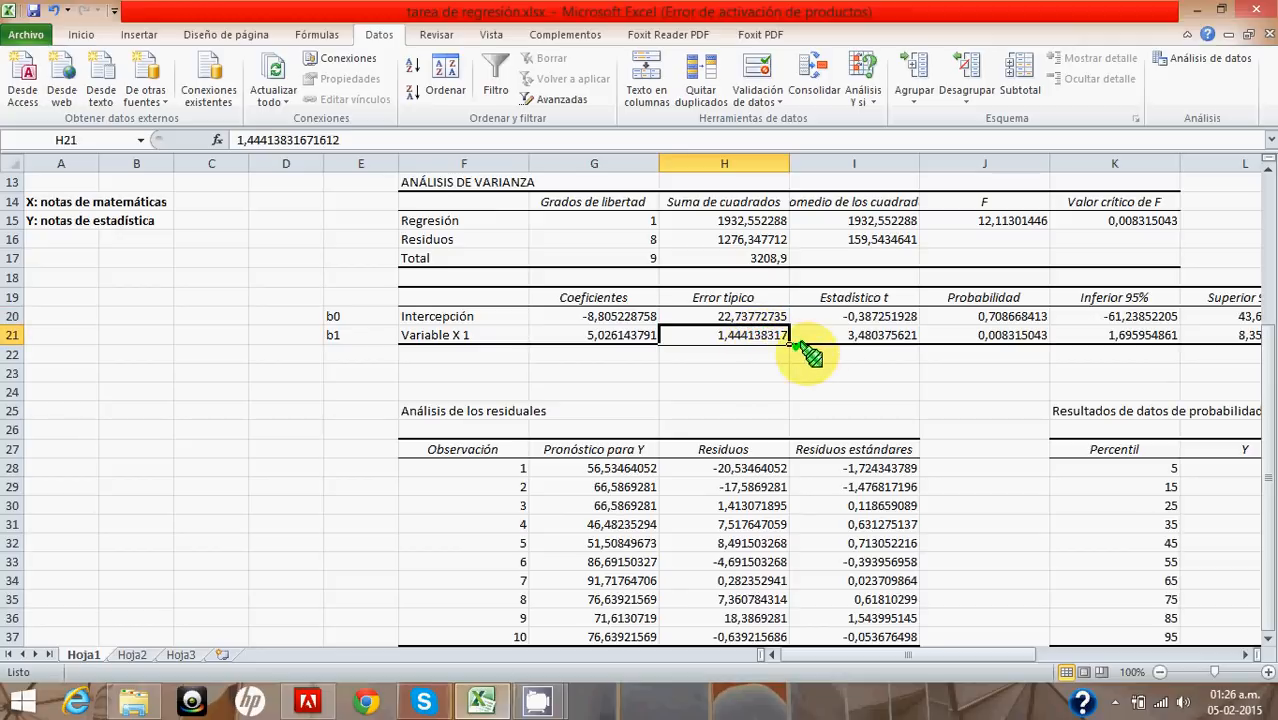
Examine the intercept's Estadístico t and compare the Probabilidad values of the Intercepción and Variable X 1 rows.
click(853, 317)
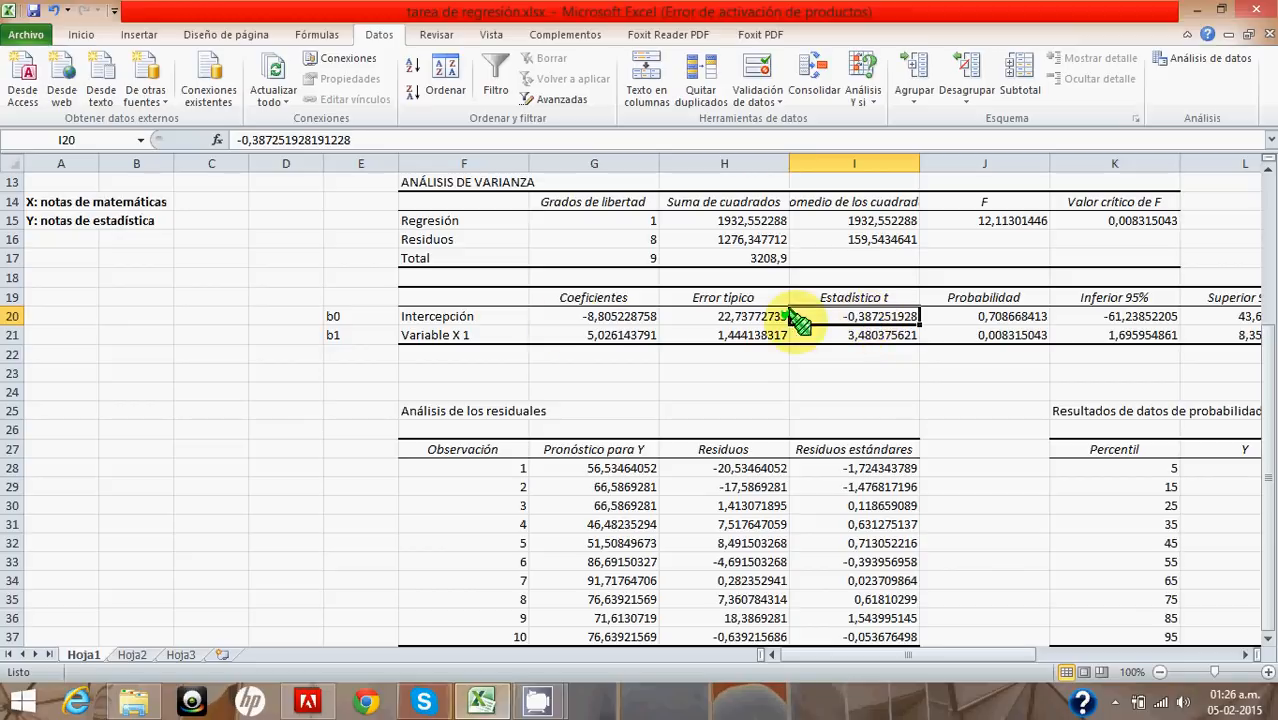
click(1012, 316)
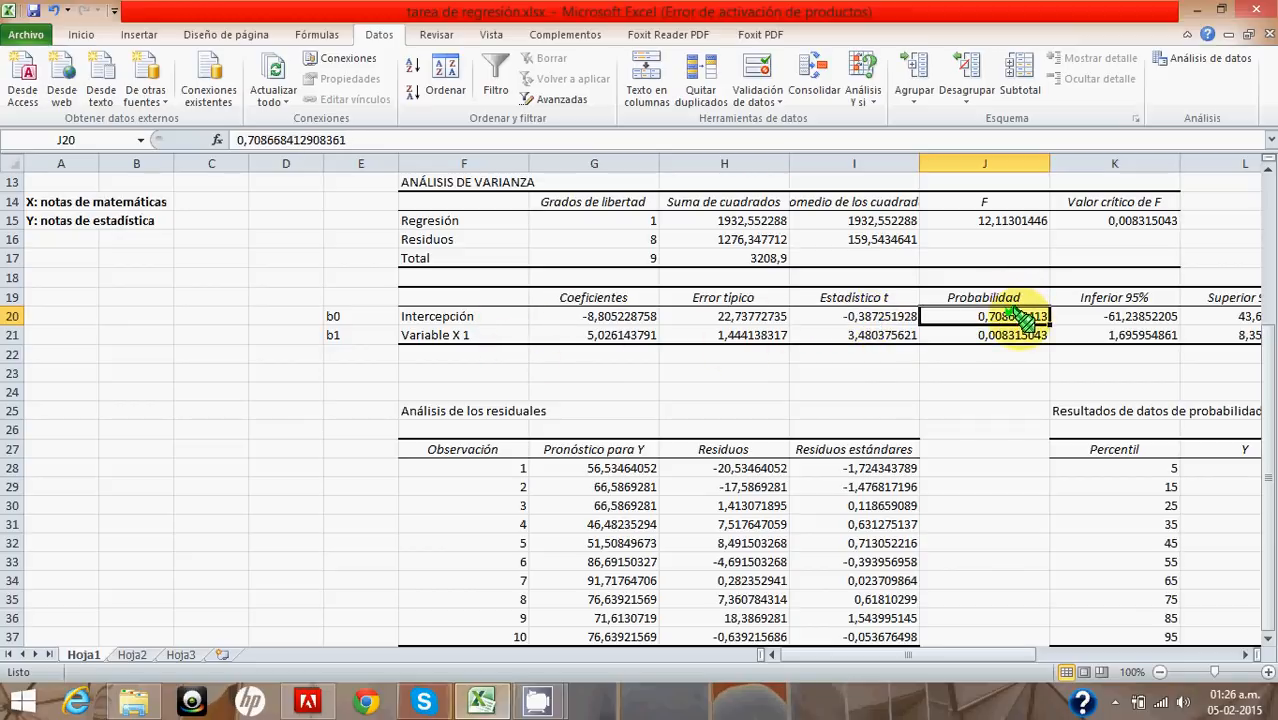
click(1022, 338)
drag(998, 655, 1033, 645)
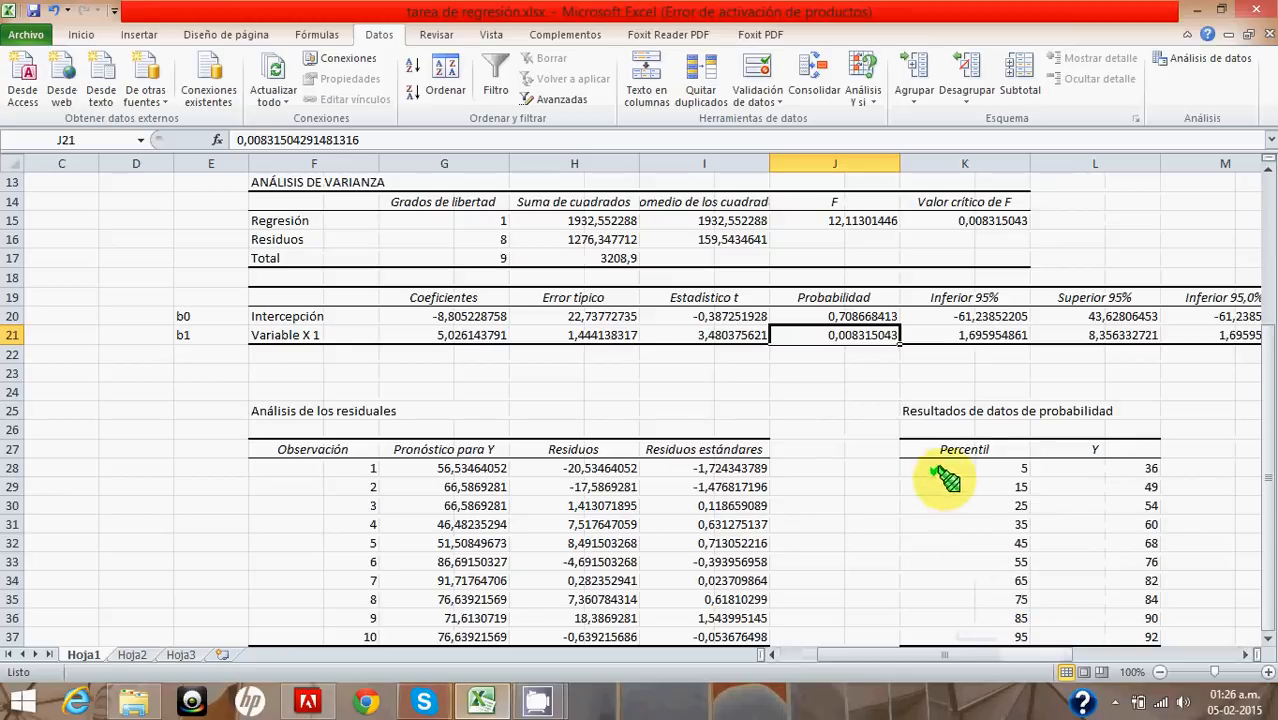
click(843, 316)
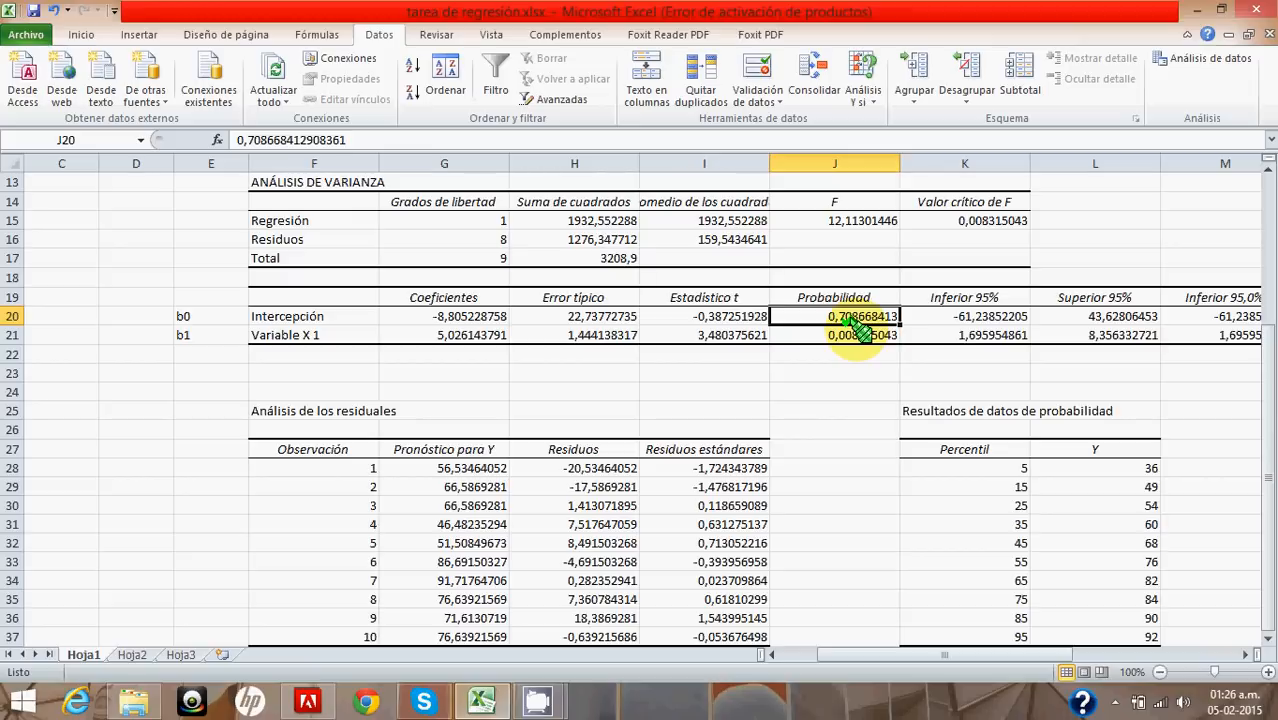
click(858, 335)
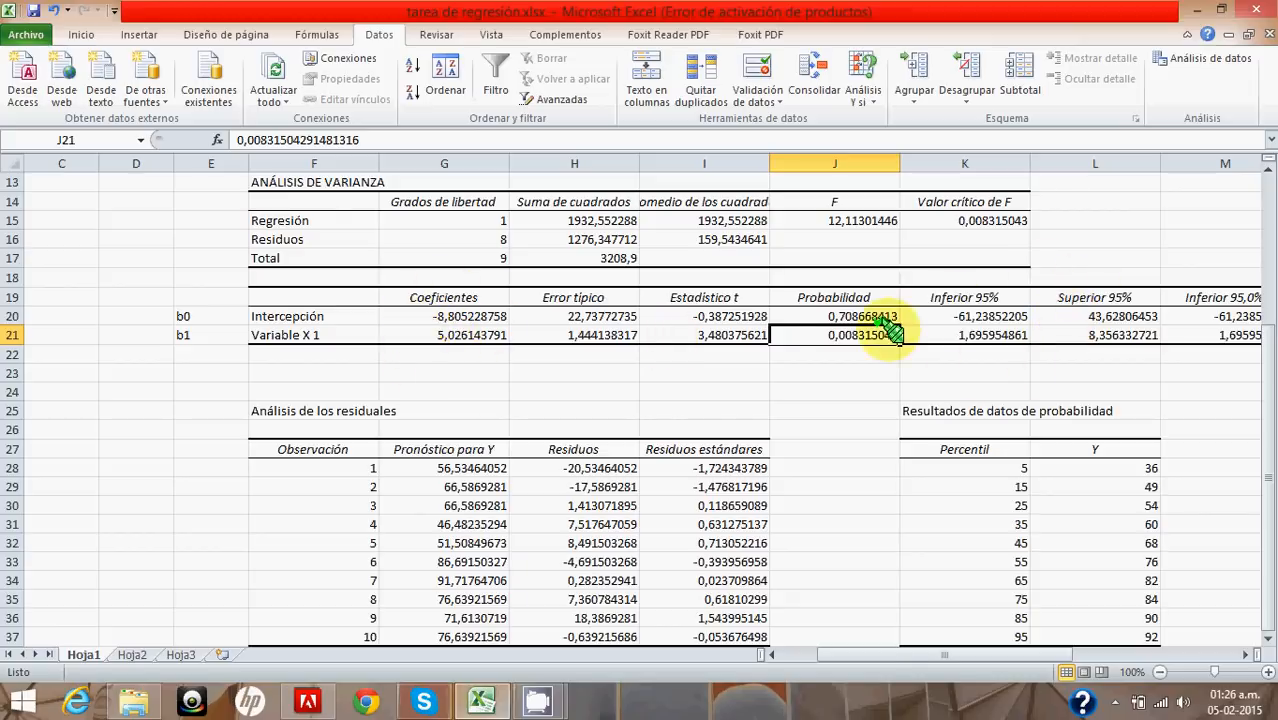
Compare the Intercepción coefficient with its Inferior 95% and Superior 95% confidence limits.
click(1008, 316)
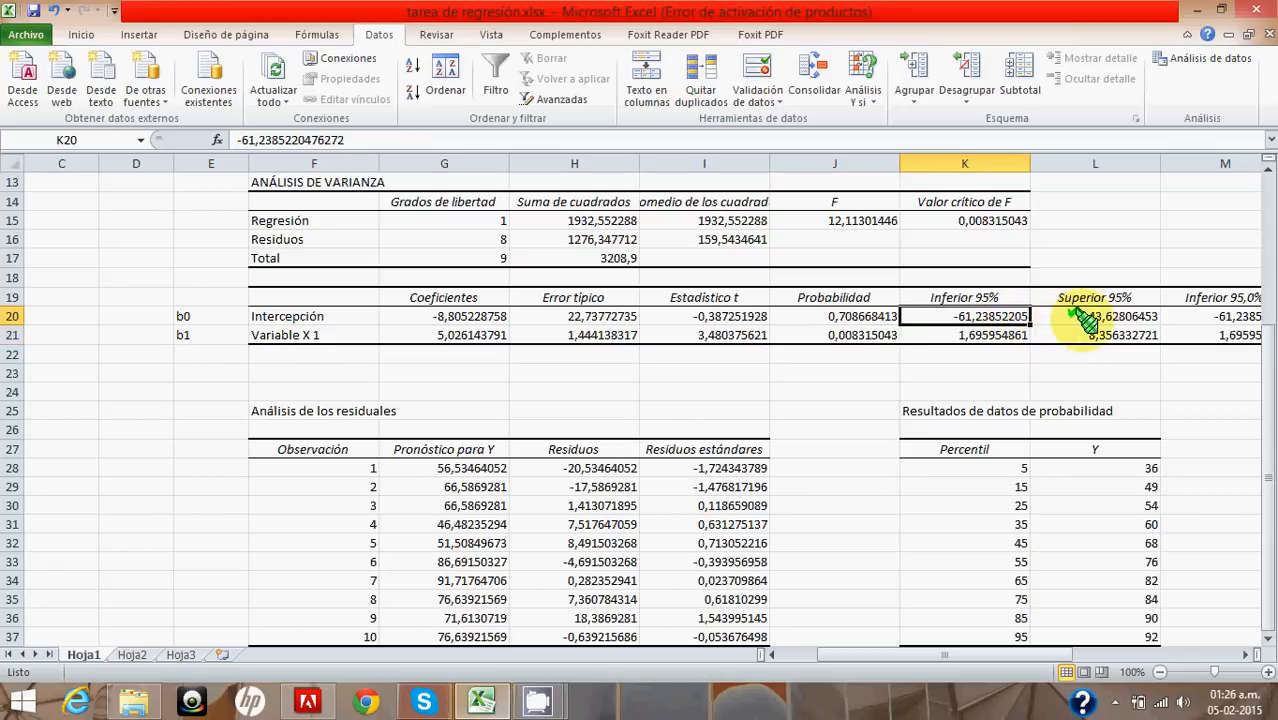
click(1052, 314)
click(1012, 316)
click(1062, 316)
click(1005, 316)
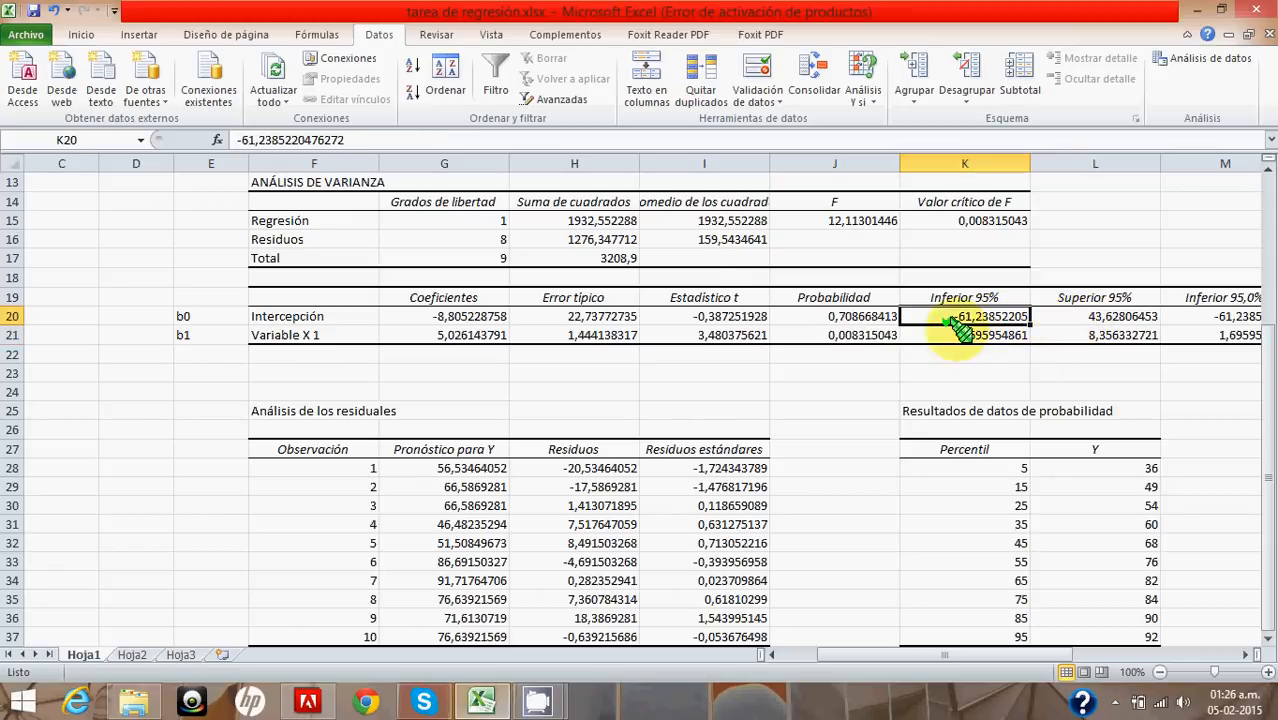
click(455, 315)
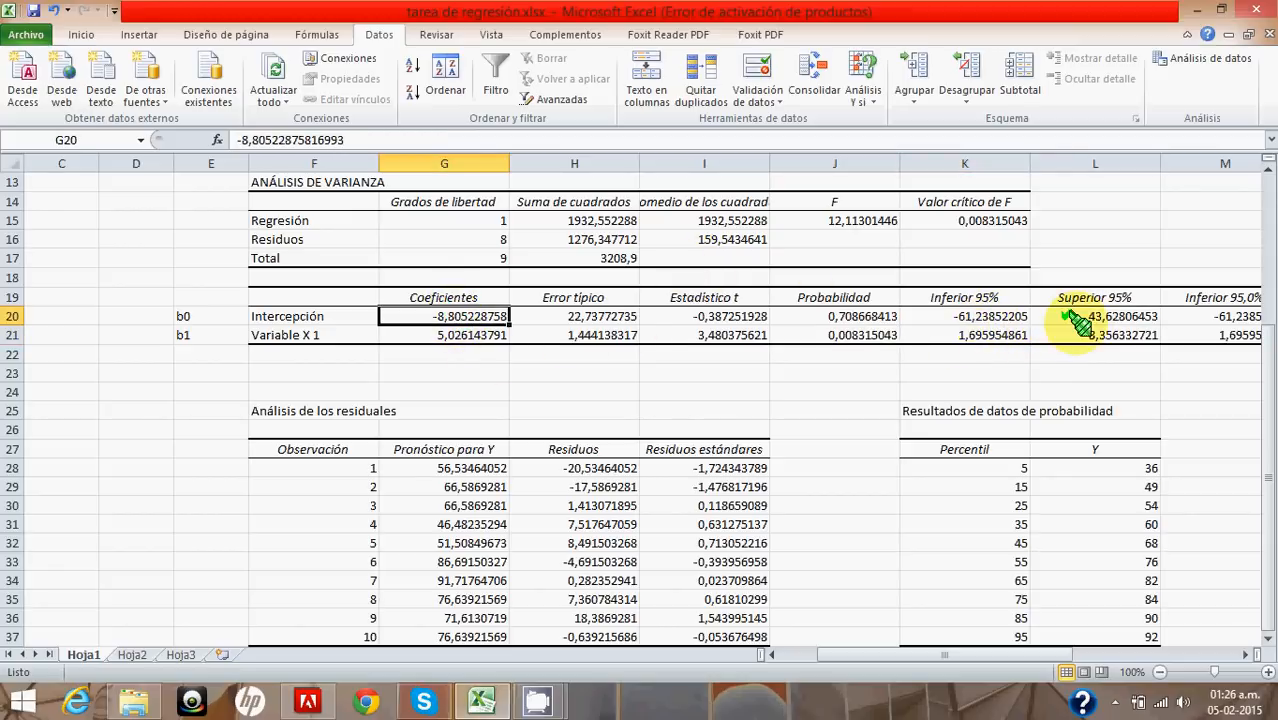
click(990, 316)
click(290, 318)
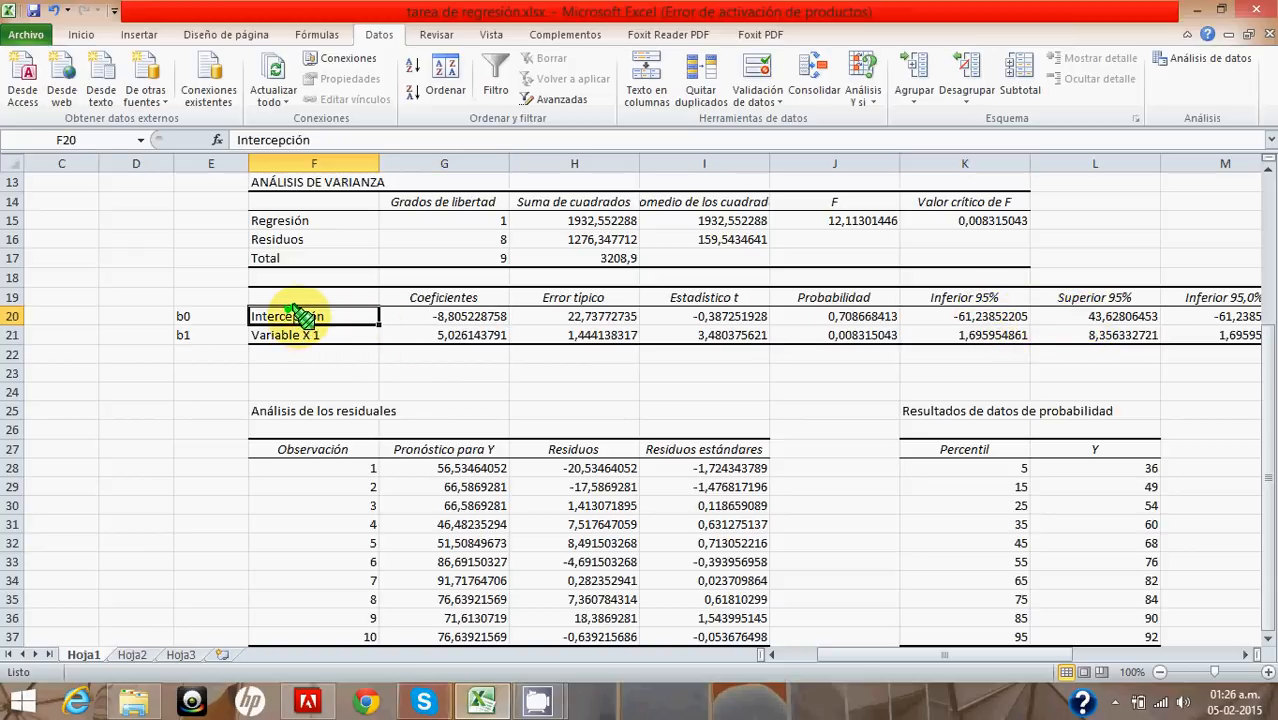
click(1000, 316)
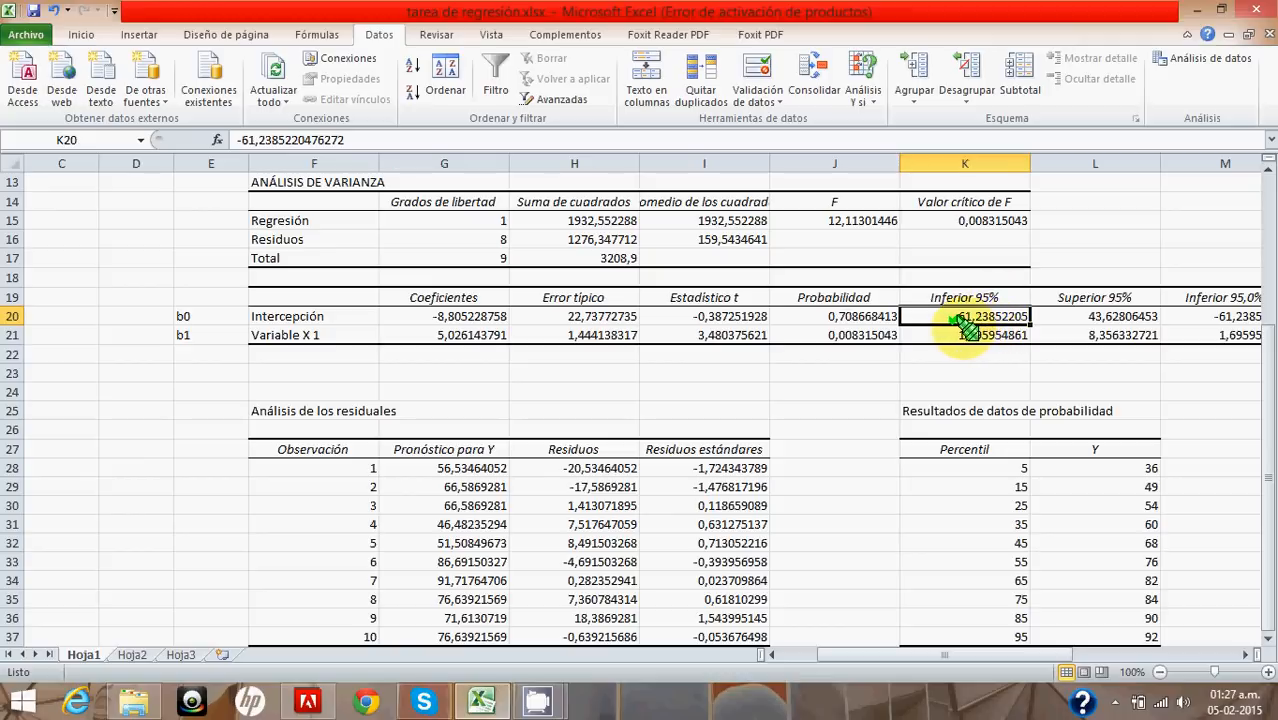
click(1095, 318)
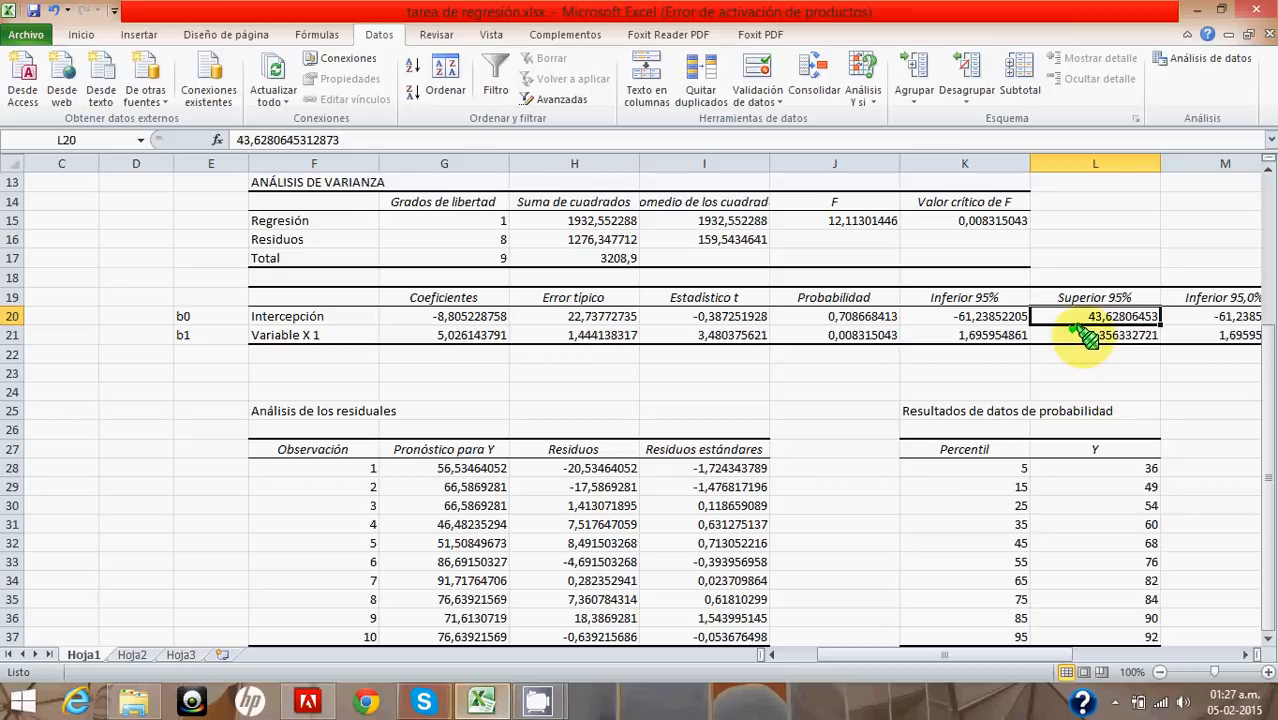
click(468, 316)
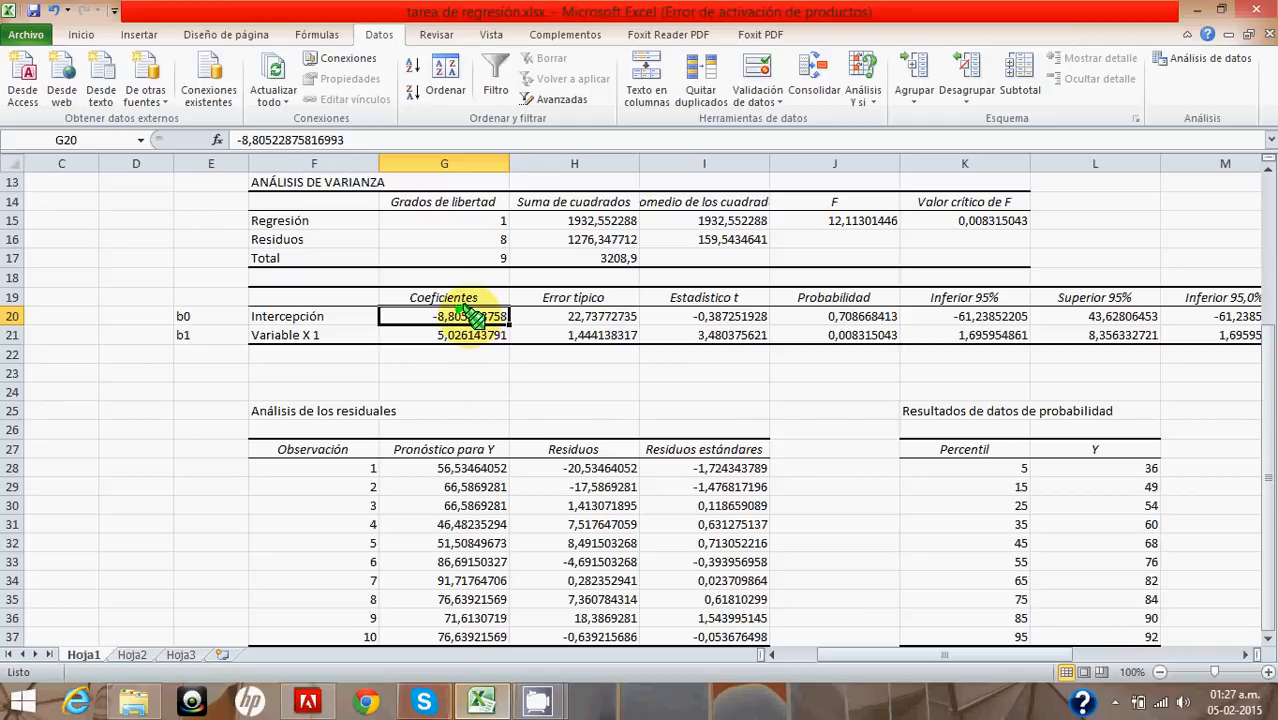
click(332, 315)
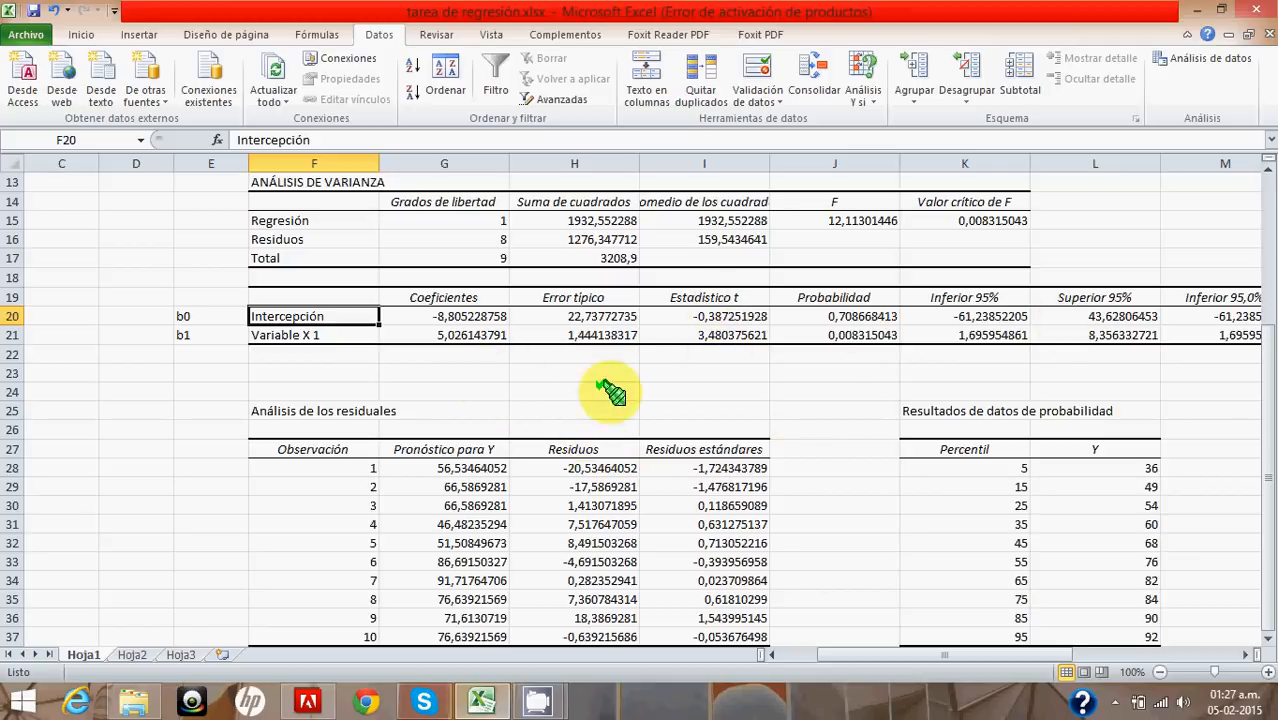
Check the Variable X 1 coefficient against its Inferior 95% and Superior 95% confidence limits.
click(472, 336)
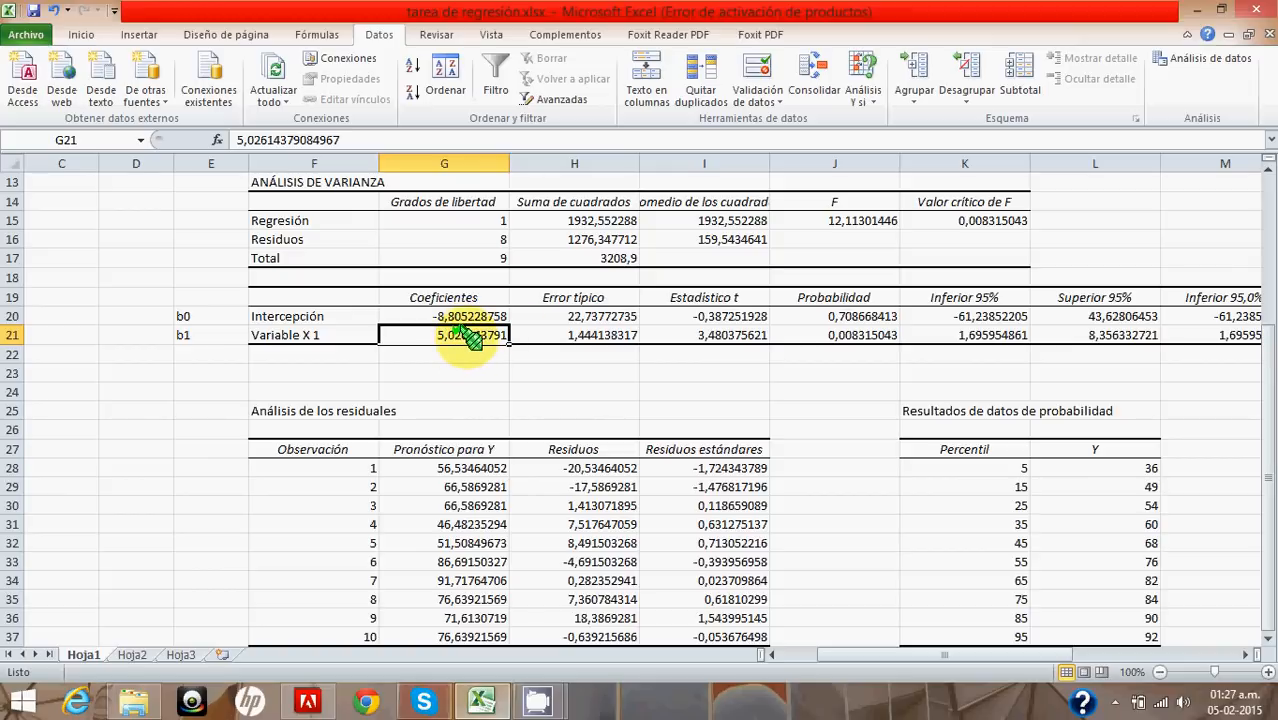
click(958, 337)
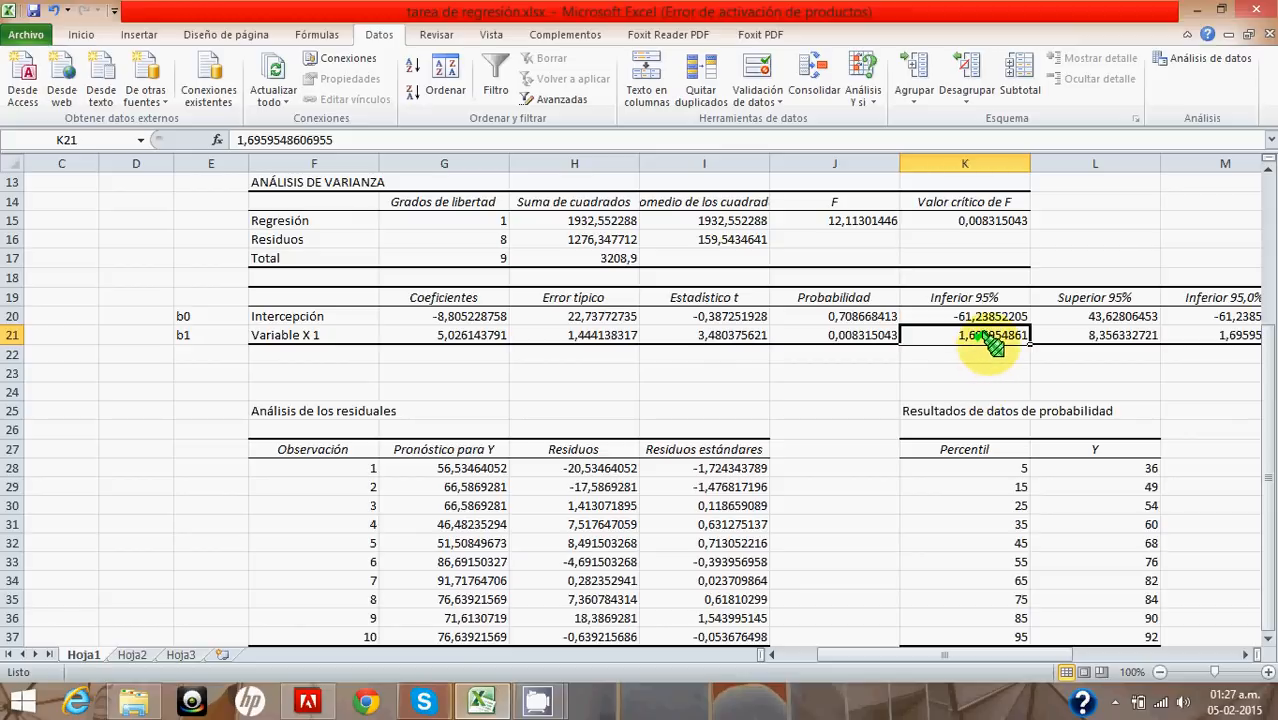
click(1068, 337)
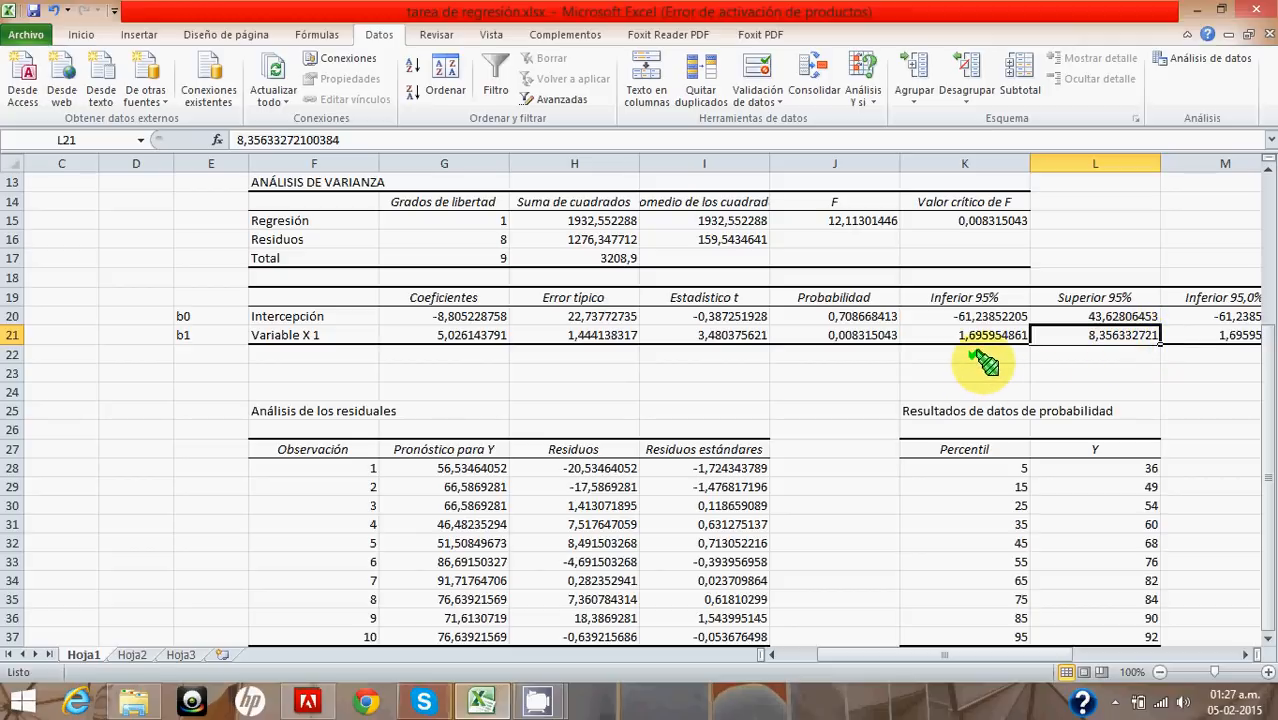
click(479, 336)
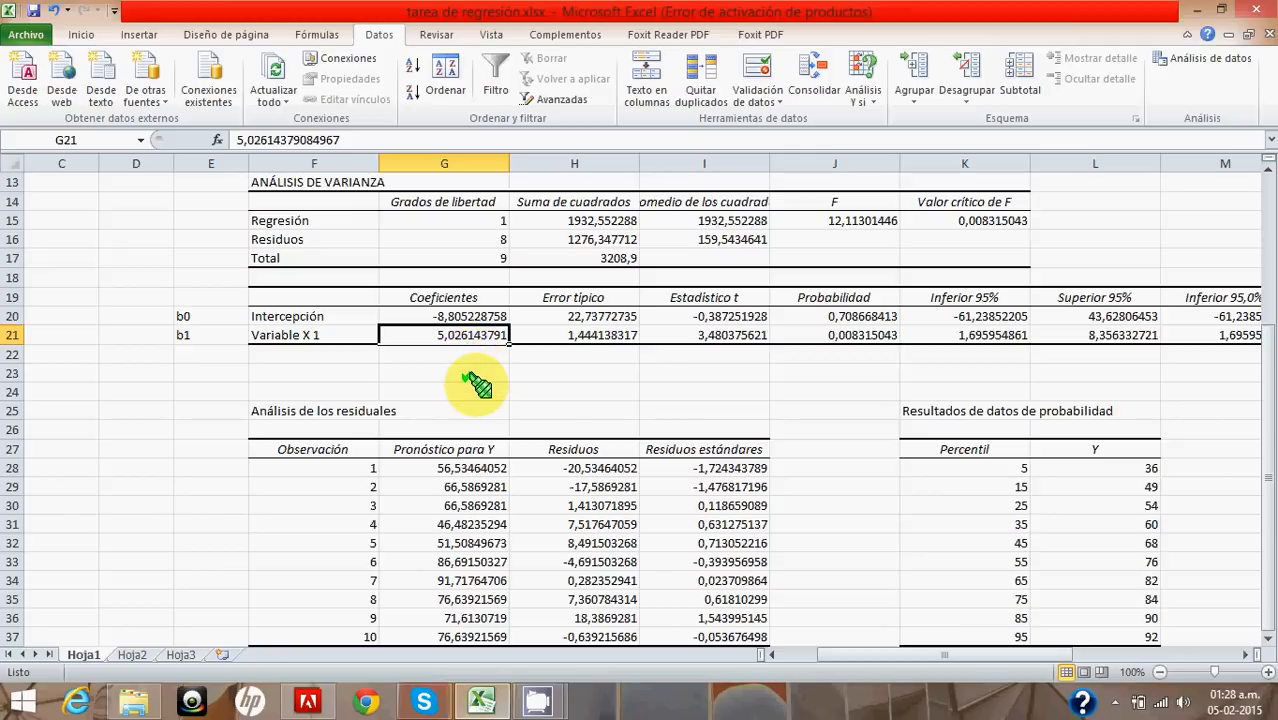
click(474, 388)
click(496, 372)
Look past the residual and probability tables to the regression charts beside the results.
scroll(498, 375, down, 1)
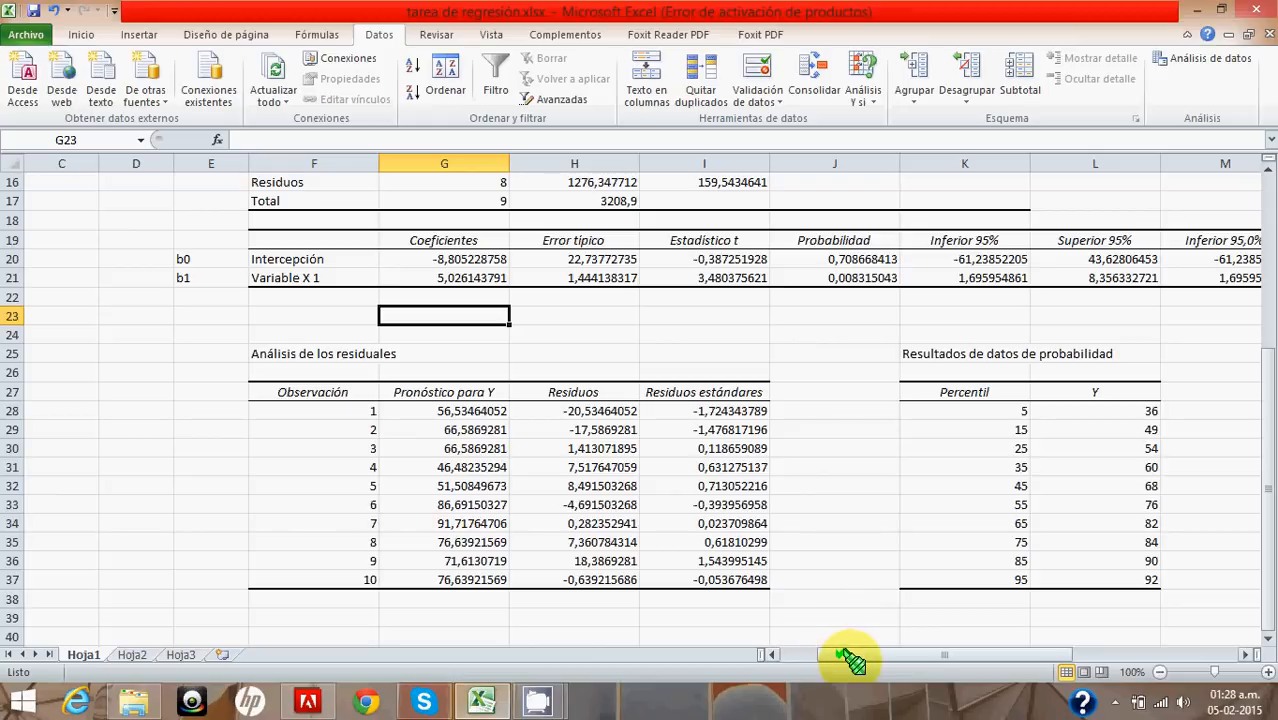
drag(850, 658, 928, 656)
scroll(941, 522, up, 5)
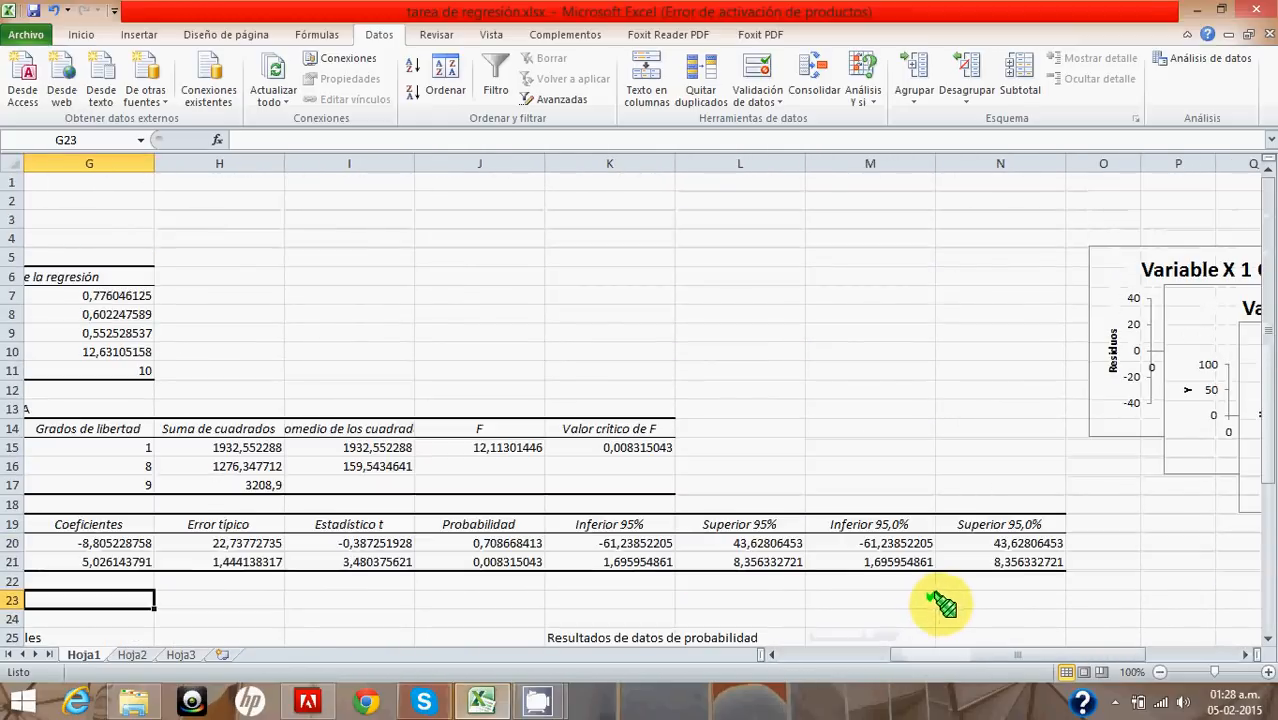